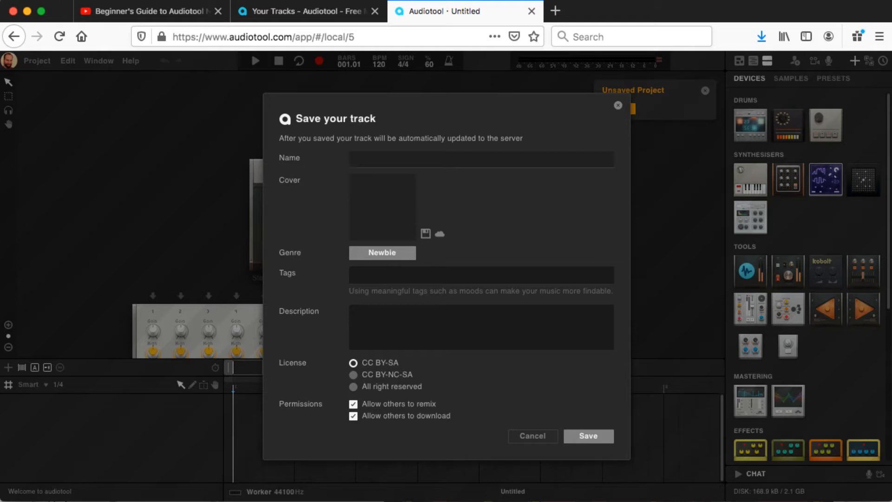
Save the track with the name "assignment 2" and check the project's auto-save status
{"action": "type", "text": "assignment 2"}
{"action": "left_click", "coordinate": [587, 437]}
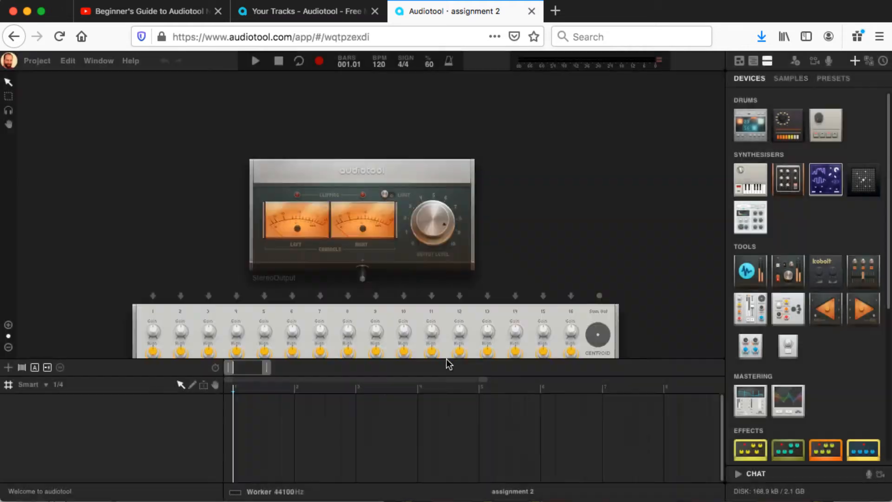
{"action": "left_click", "coordinate": [32, 62]}
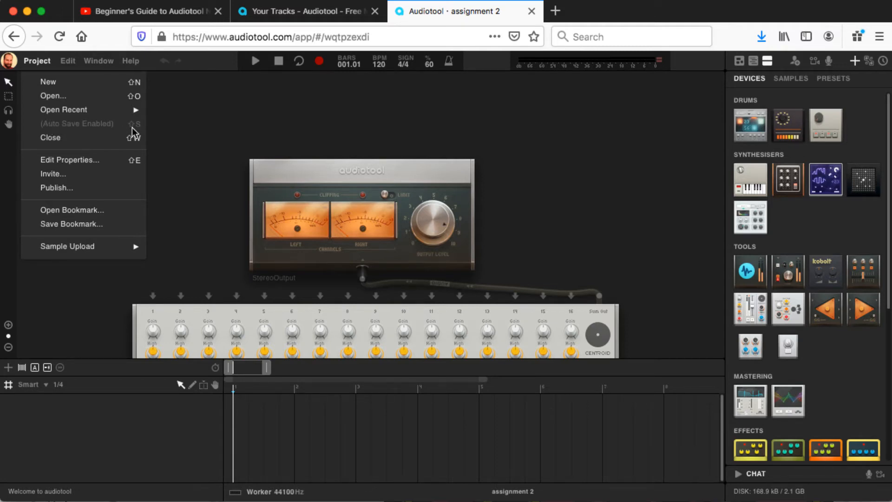
{"action": "left_click", "coordinate": [175, 130]}
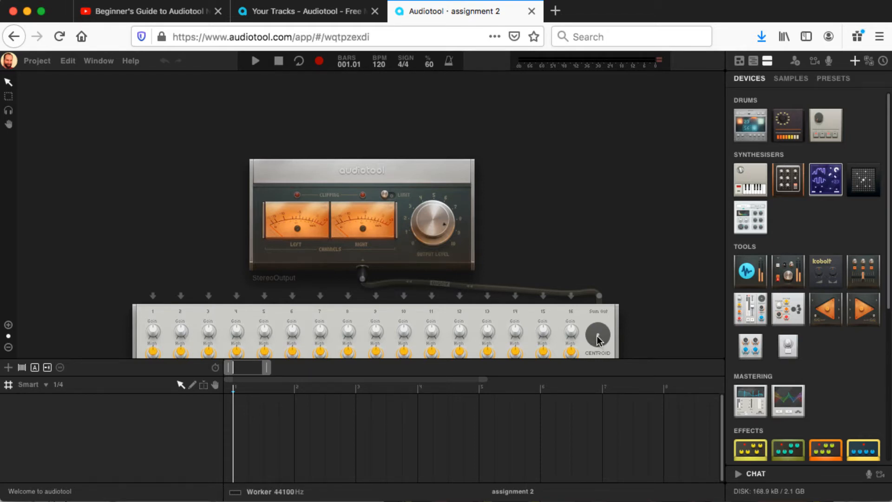
Lower the master output level and add a Machiniste drum computer to the empty desktop area beside the output and mixer
{"action": "left_click_drag", "start_coordinate": [433, 227], "coordinate": [419, 263]}
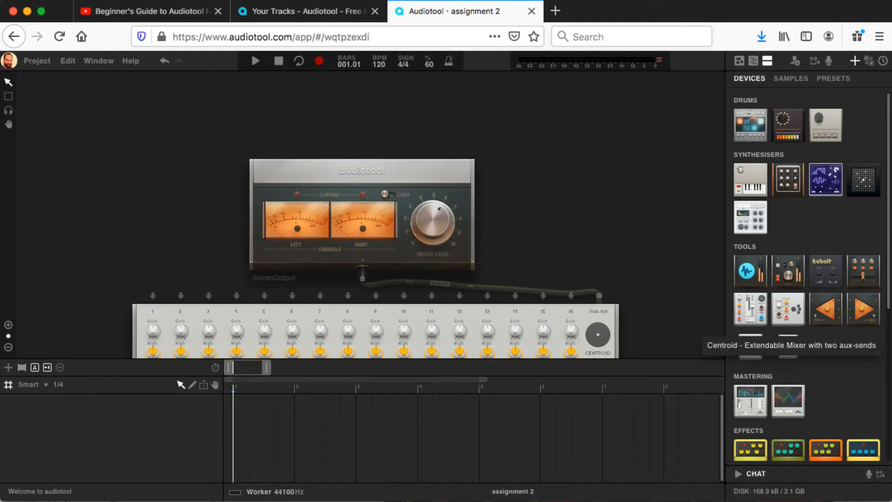
{"action": "scroll", "coordinate": [662, 231], "scroll_direction": "down", "scroll_amount": 5}
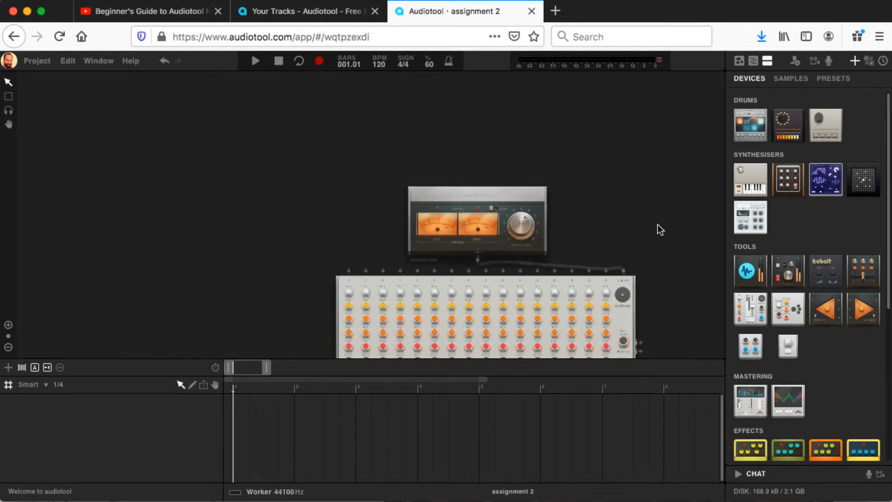
{"action": "left_click_drag", "start_coordinate": [679, 236], "coordinate": [692, 201]}
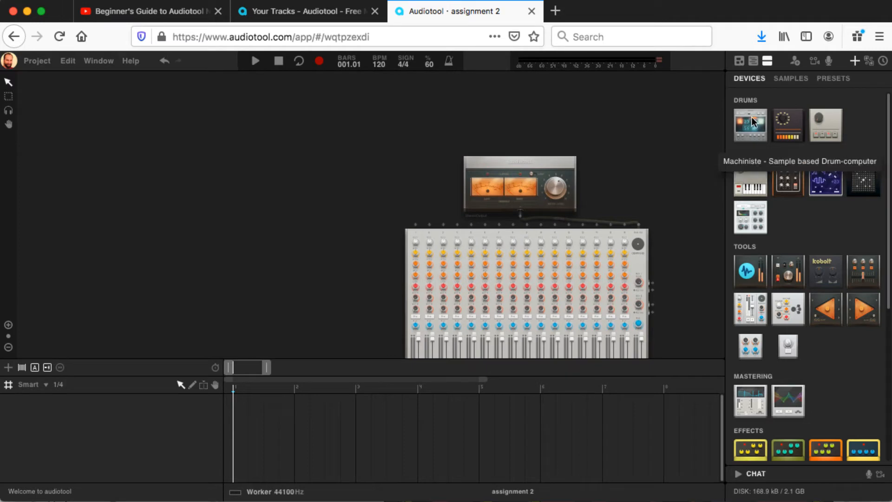
{"action": "left_click_drag", "start_coordinate": [752, 118], "coordinate": [341, 178]}
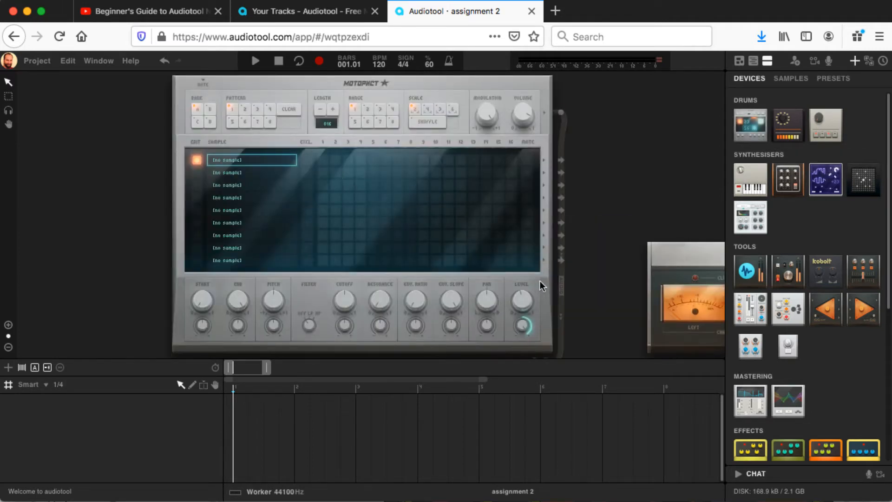
{"action": "left_click_drag", "start_coordinate": [609, 255], "coordinate": [508, 239]}
{"action": "left_click_drag", "start_coordinate": [499, 318], "coordinate": [591, 324]}
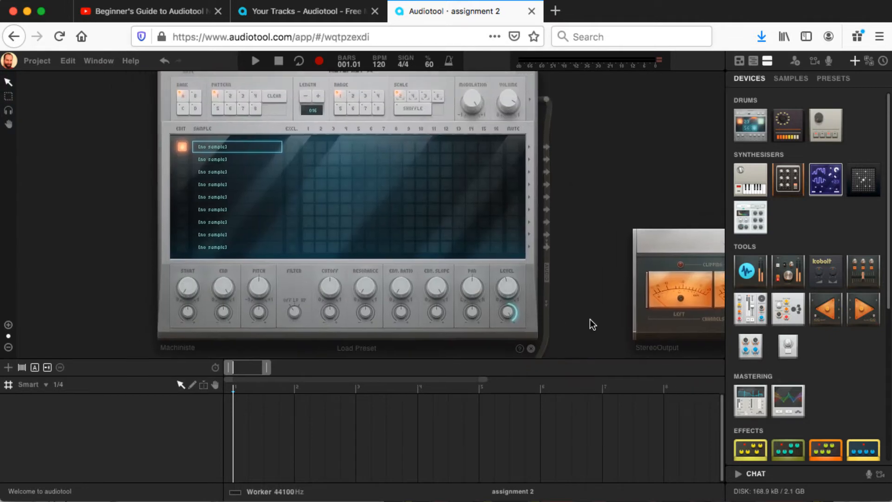
{"action": "left_click_drag", "start_coordinate": [589, 239], "coordinate": [580, 277]}
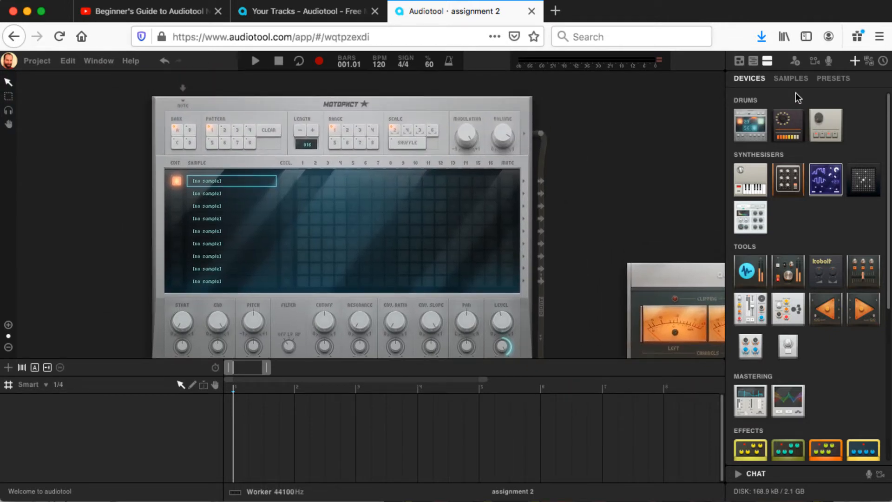
Reduce the sample preview volume to 20% and load the kick 10 sample into the Machiniste's first slot
{"action": "left_click", "coordinate": [791, 79]}
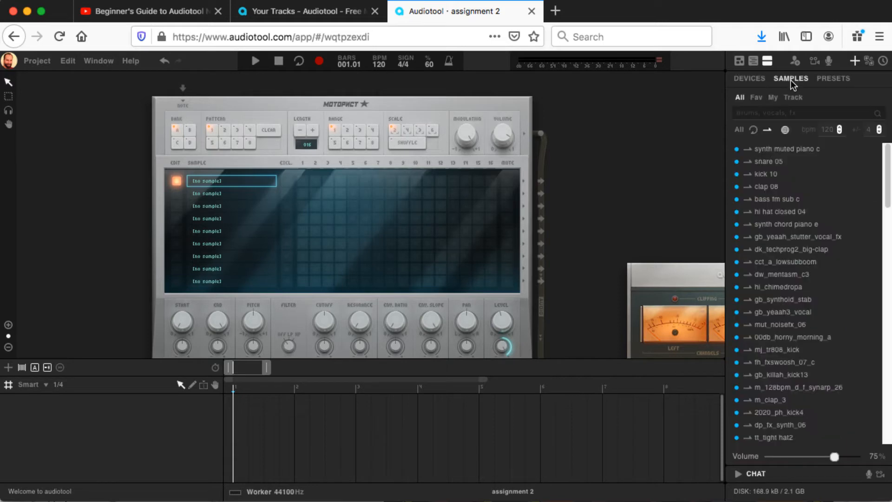
{"action": "left_click", "coordinate": [772, 116]}
{"action": "left_click_drag", "start_coordinate": [834, 457], "coordinate": [789, 464]}
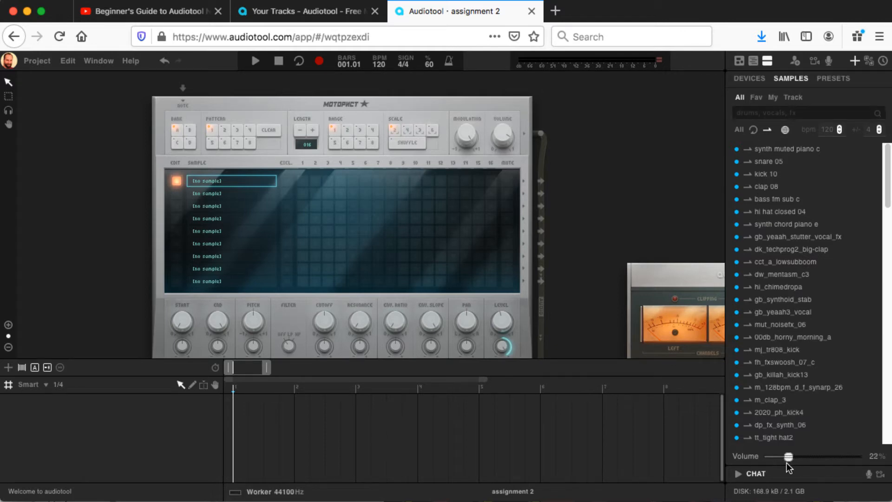
{"action": "left_click", "coordinate": [773, 174]}
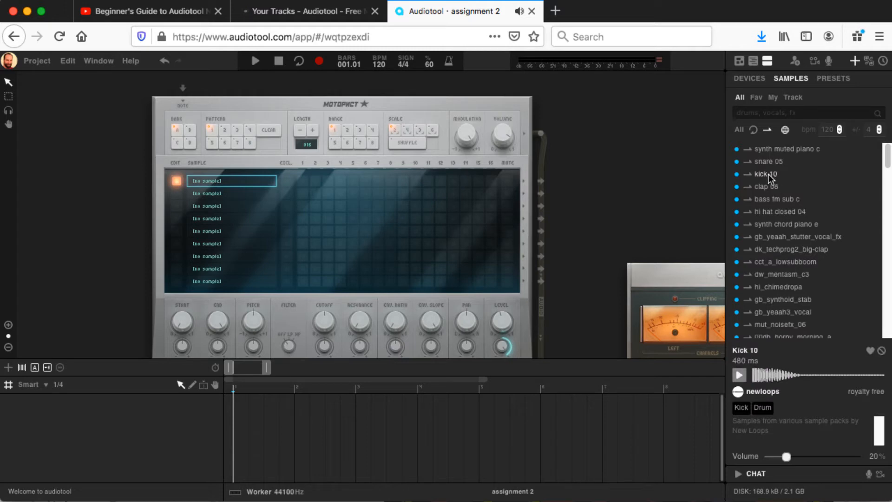
{"action": "left_click_drag", "start_coordinate": [769, 174], "coordinate": [238, 157]}
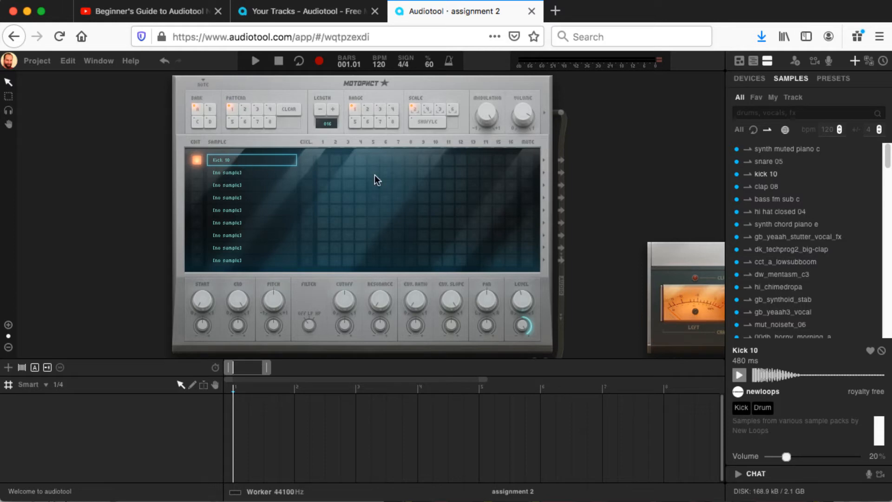
Search the samples for "snare" and load snare 07 into the Machiniste's second slot
{"action": "left_click", "coordinate": [782, 112]}
{"action": "type", "text": "snare"}
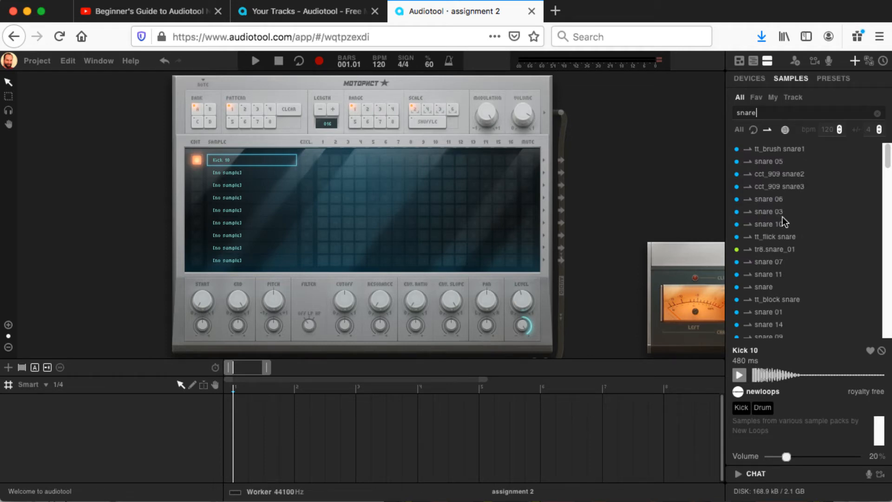
{"action": "left_click", "coordinate": [768, 261]}
{"action": "left_click_drag", "start_coordinate": [766, 260], "coordinate": [236, 176]}
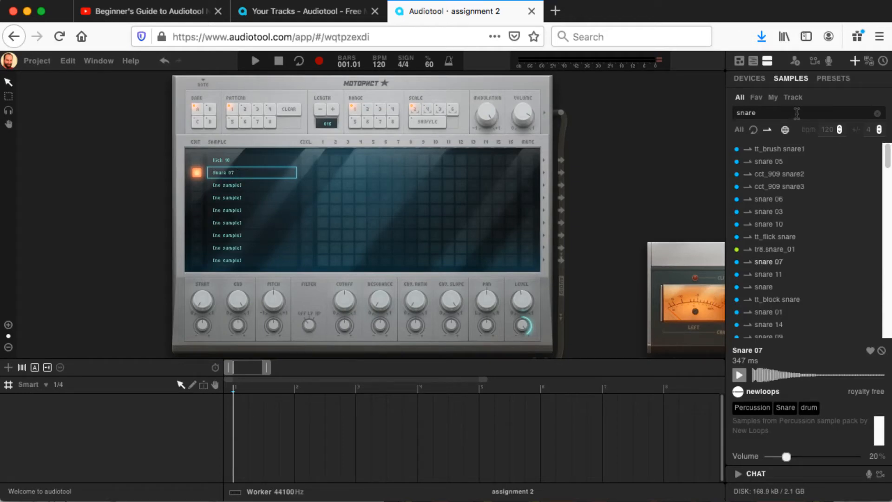
Search the samples for "hat", audition an open and a closed hi-hat, and load hi hat closed 04 into the third slot
{"action": "left_click", "coordinate": [877, 114]}
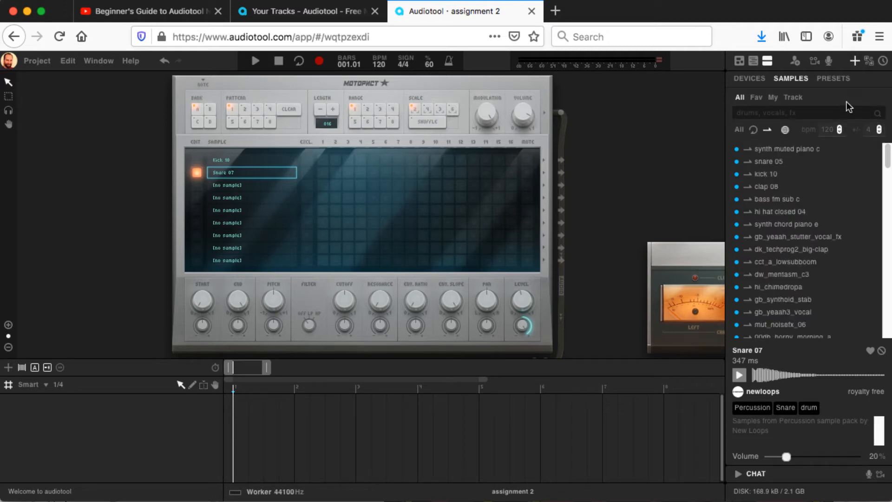
{"action": "type", "text": "hat"}
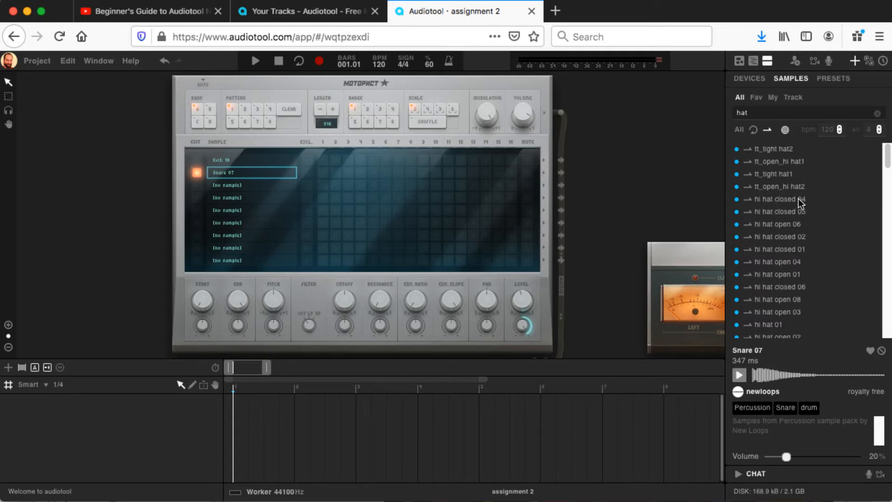
{"action": "left_click", "coordinate": [787, 226]}
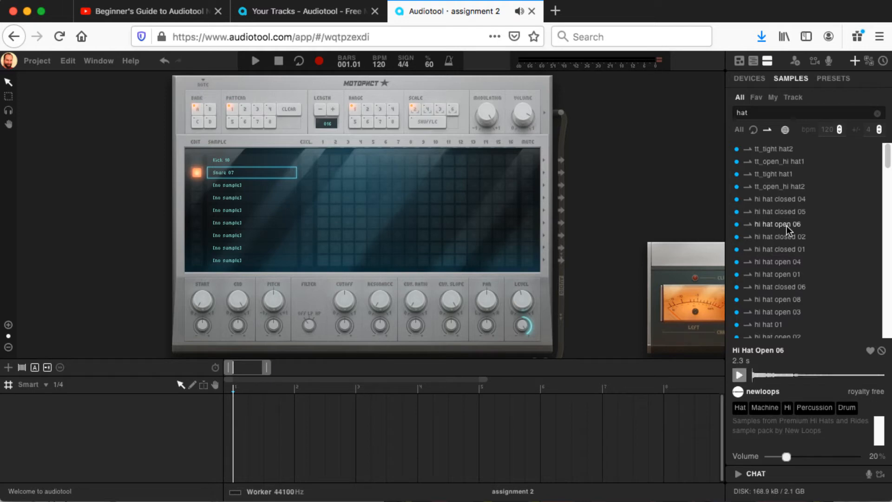
{"action": "left_click", "coordinate": [785, 198]}
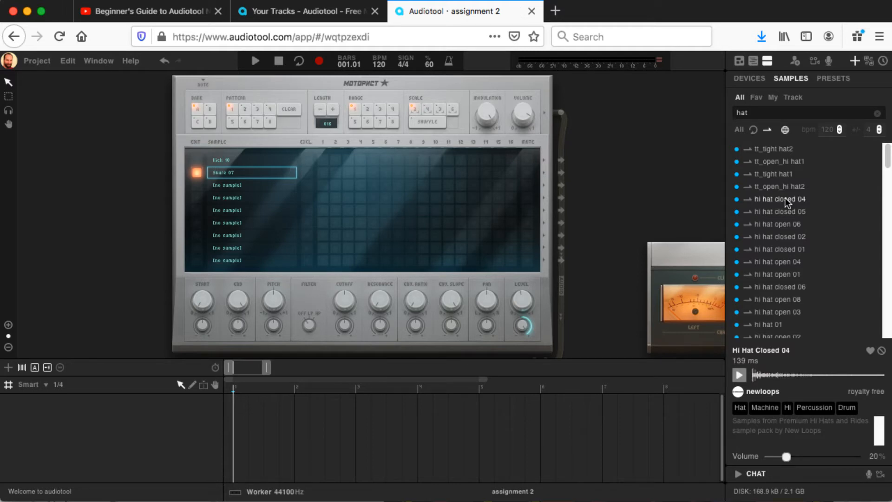
{"action": "left_click_drag", "start_coordinate": [785, 197], "coordinate": [236, 185]}
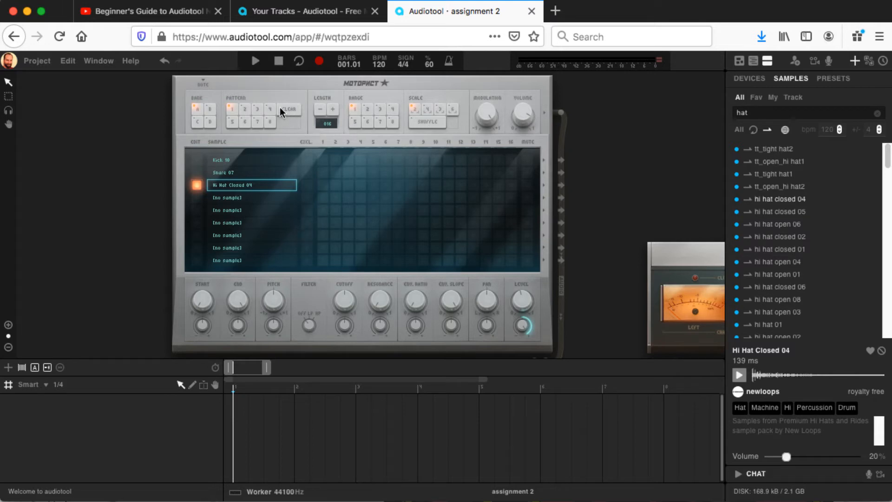
Create a note track for the Machiniste and place a one-bar note region starting at bar 1
{"action": "right_click", "coordinate": [280, 83]}
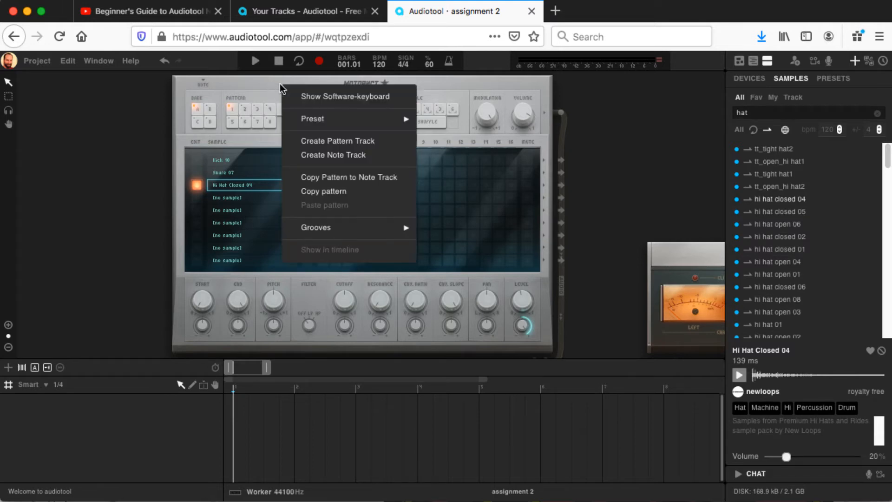
{"action": "left_click", "coordinate": [336, 155]}
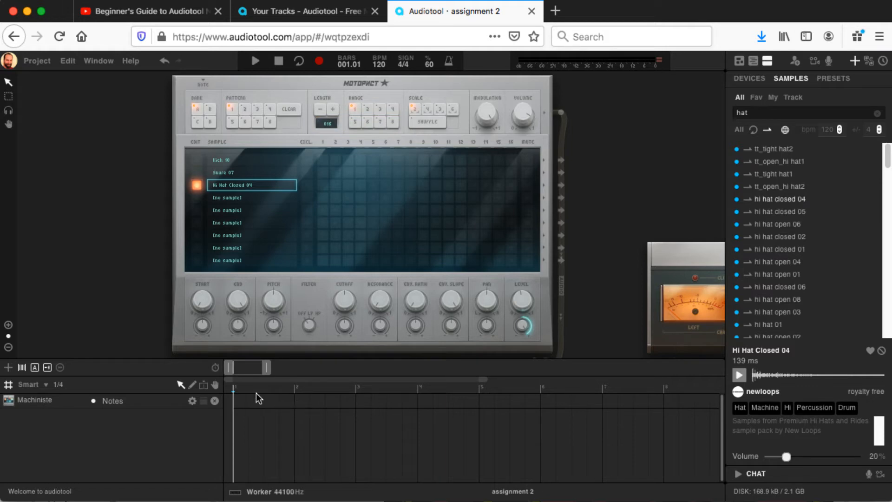
{"action": "double_click", "coordinate": [272, 403]}
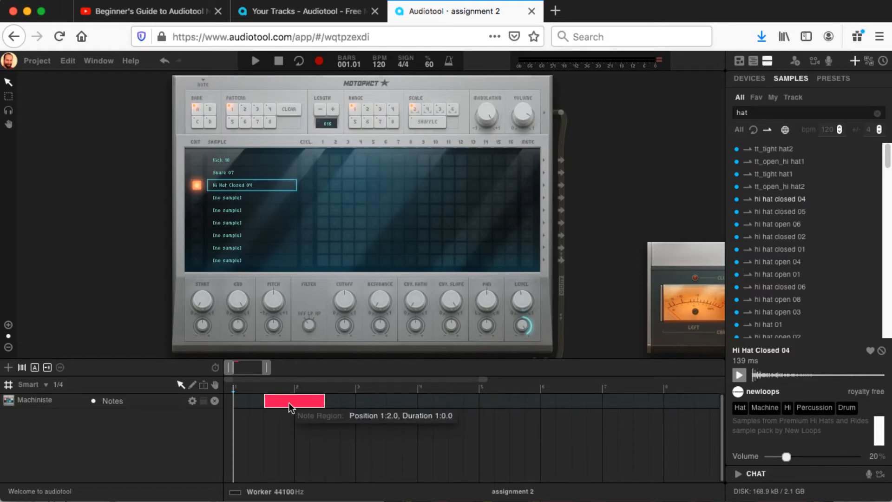
{"action": "left_click_drag", "start_coordinate": [291, 403], "coordinate": [235, 394]}
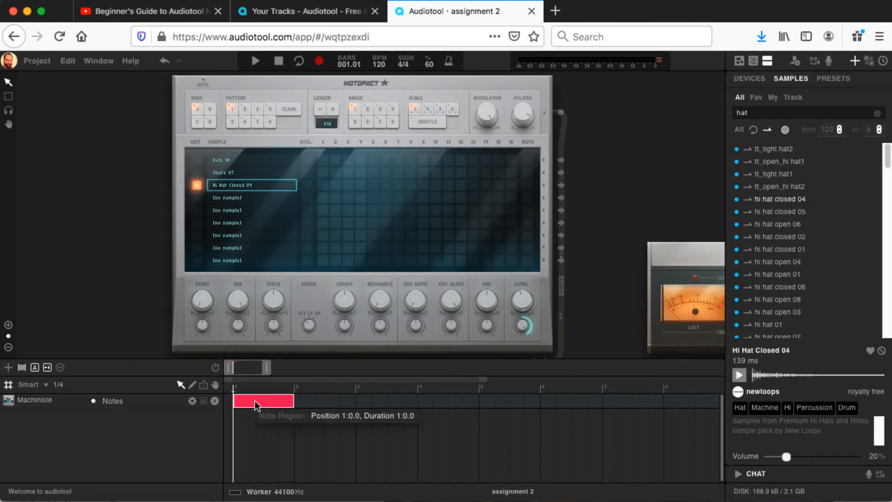
Open the note region for note editing and enlarge the timeline area while keeping the Machiniste's sample slots in view
{"action": "double_click", "coordinate": [256, 403]}
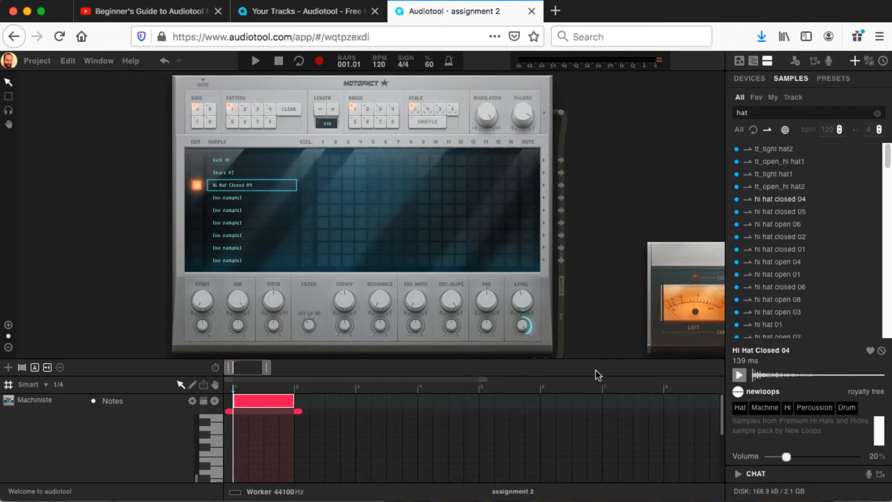
{"action": "left_click_drag", "start_coordinate": [595, 358], "coordinate": [585, 240]}
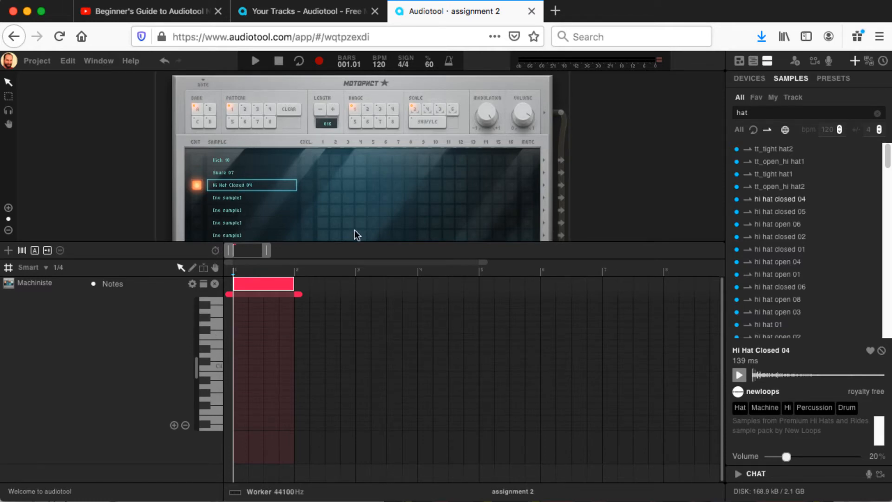
{"action": "left_click_drag", "start_coordinate": [355, 242], "coordinate": [353, 333]}
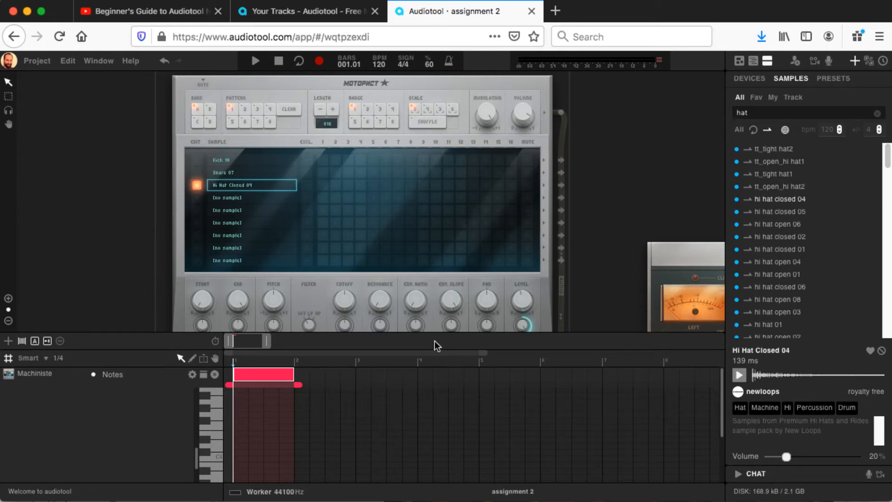
{"action": "left_click_drag", "start_coordinate": [600, 331], "coordinate": [598, 292]}
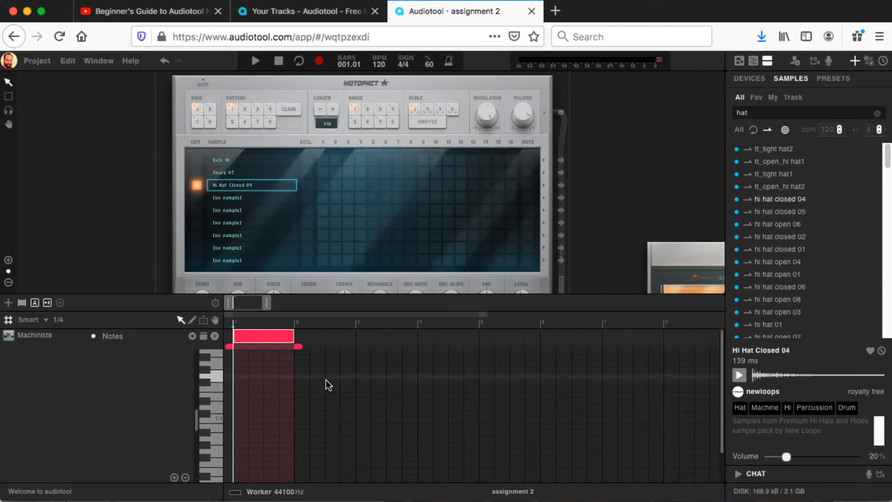
Audition keys on the note editor's piano keyboard to find which notes trigger the kick, snare and hi-hat samples
{"action": "left_click", "coordinate": [217, 417]}
{"action": "left_click", "coordinate": [216, 417]}
{"action": "left_click", "coordinate": [216, 417]}
{"action": "scroll", "coordinate": [197, 420], "scroll_direction": "up", "scroll_amount": 5}
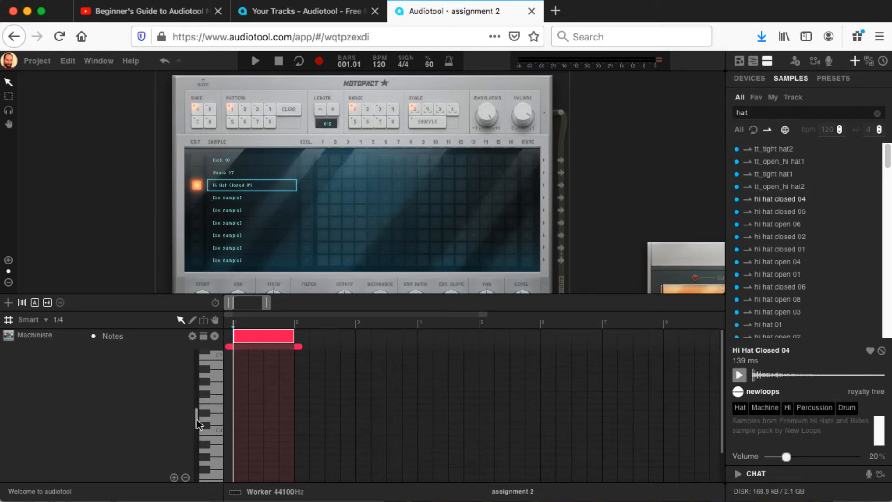
{"action": "scroll", "coordinate": [196, 415], "scroll_direction": "up", "scroll_amount": 1}
{"action": "left_click", "coordinate": [219, 384]}
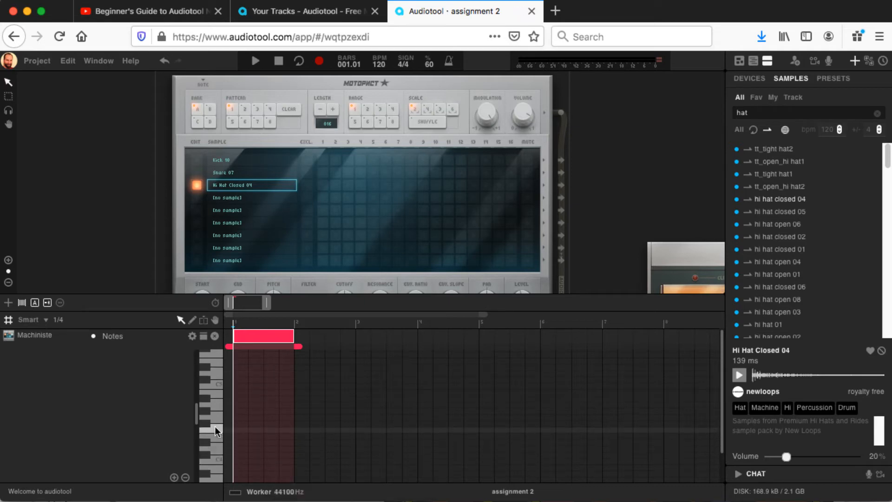
{"action": "left_click", "coordinate": [216, 459]}
{"action": "left_click", "coordinate": [204, 454]}
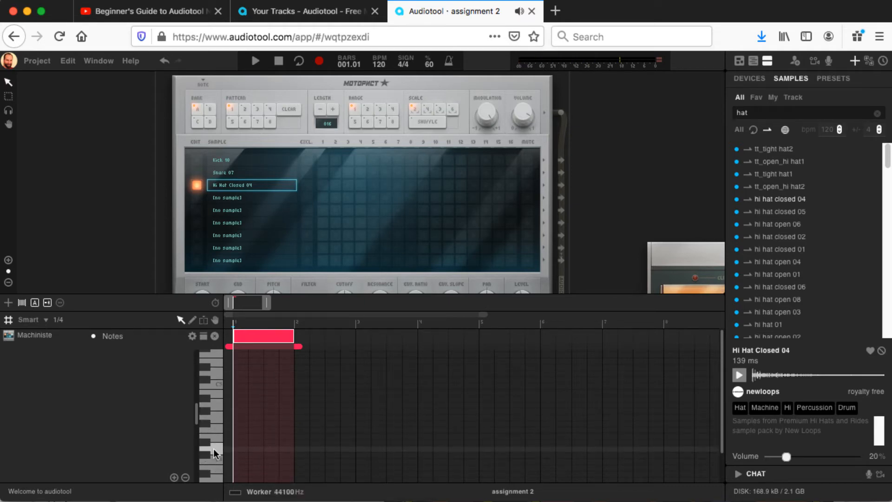
{"action": "left_click", "coordinate": [216, 448]}
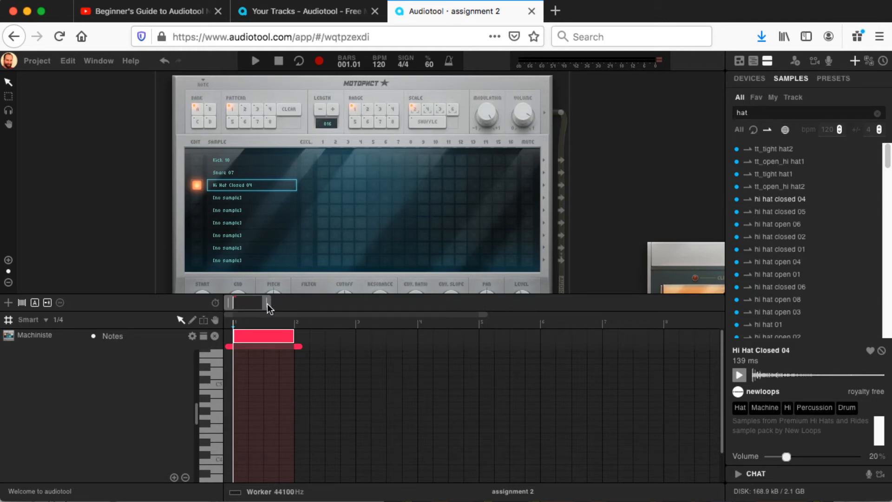
Zoom the timeline in horizontally until the first bar's beat divisions are shown and the smart grid is 1/8
{"action": "mouse_move", "coordinate": [266, 303]}
{"action": "left_mouse_down"}
{"action": "mouse_move", "coordinate": [241, 305]}
{"action": "mouse_move", "coordinate": [260, 300]}
{"action": "left_mouse_up"}
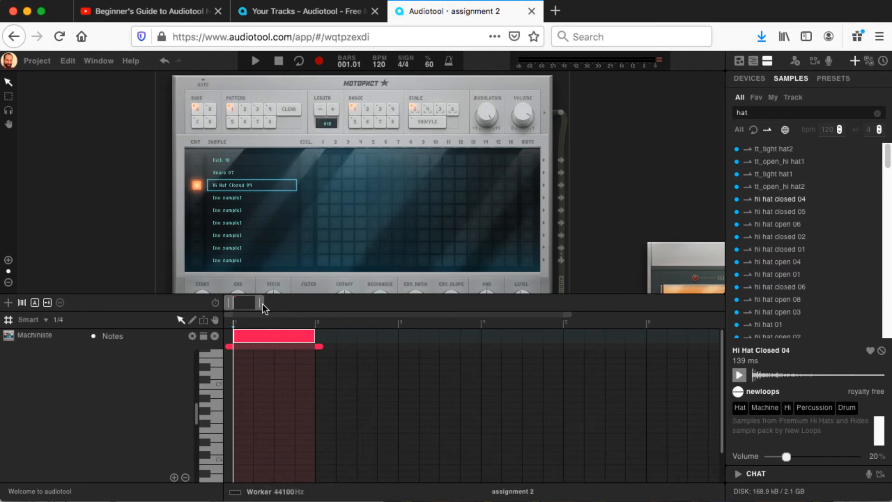
{"action": "left_click_drag", "start_coordinate": [262, 303], "coordinate": [258, 305]}
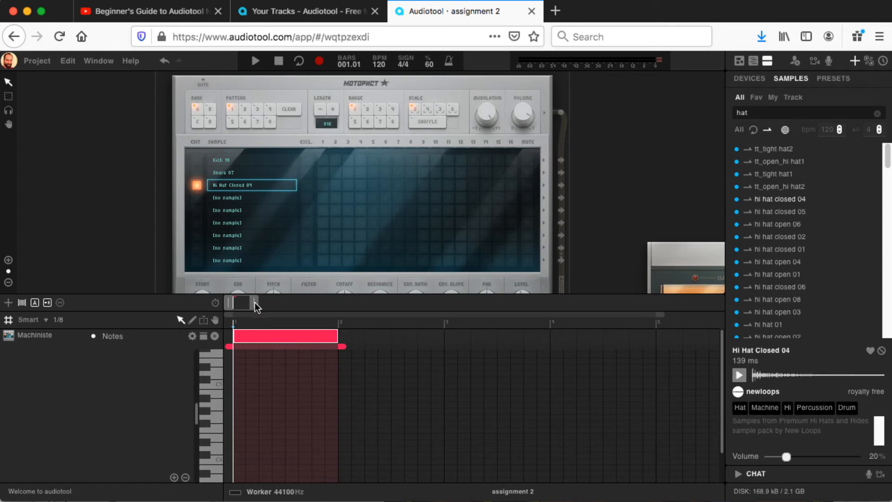
{"action": "left_click_drag", "start_coordinate": [255, 302], "coordinate": [249, 302]}
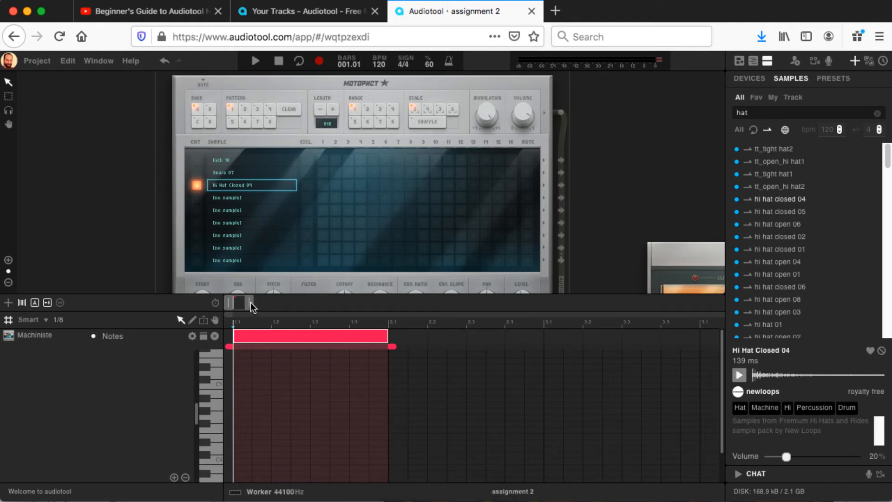
Set the timeline's snap grid to 1/4, with the whole first bar in view
{"action": "left_click_drag", "start_coordinate": [250, 302], "coordinate": [241, 302]}
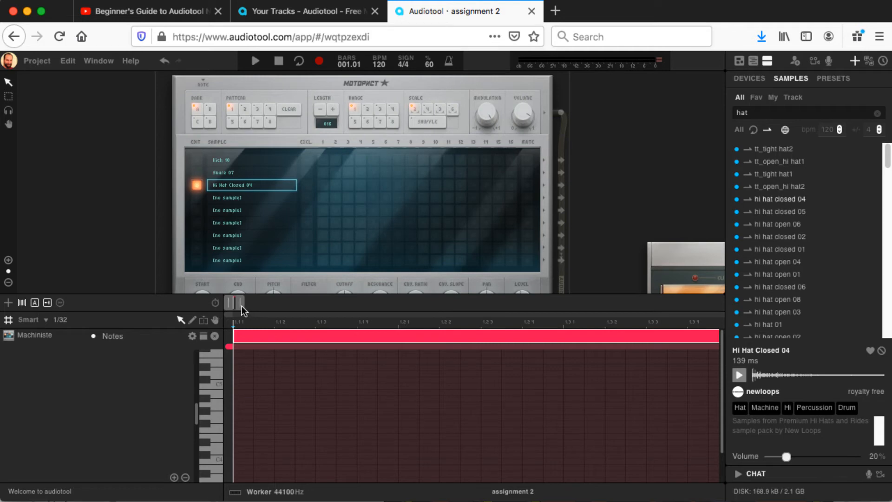
{"action": "left_click_drag", "start_coordinate": [242, 305], "coordinate": [246, 306]}
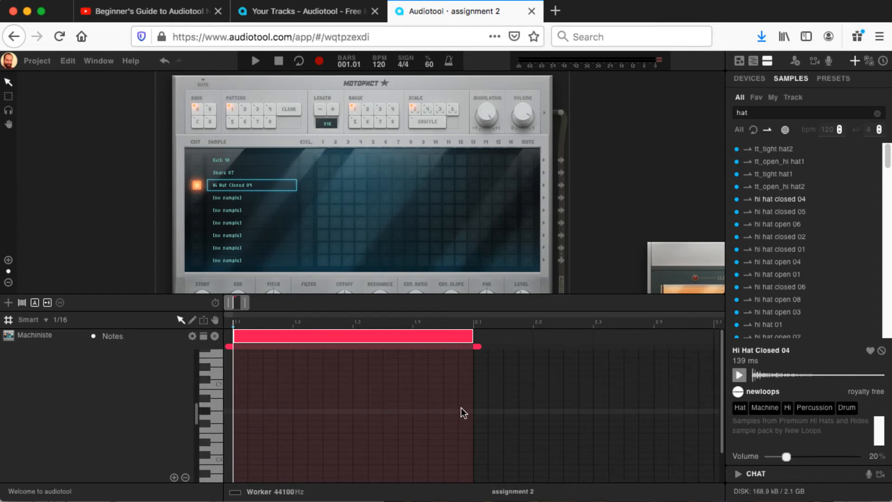
{"action": "left_click", "coordinate": [285, 406]}
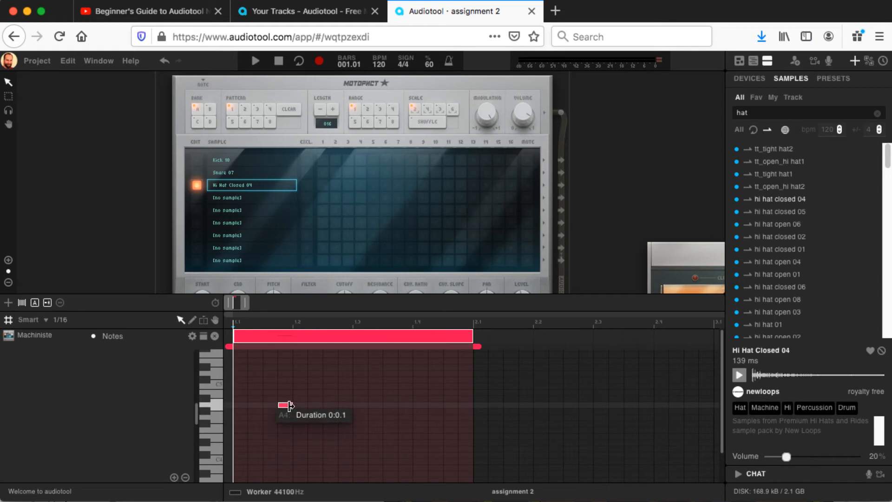
{"action": "key", "text": "super+z"}
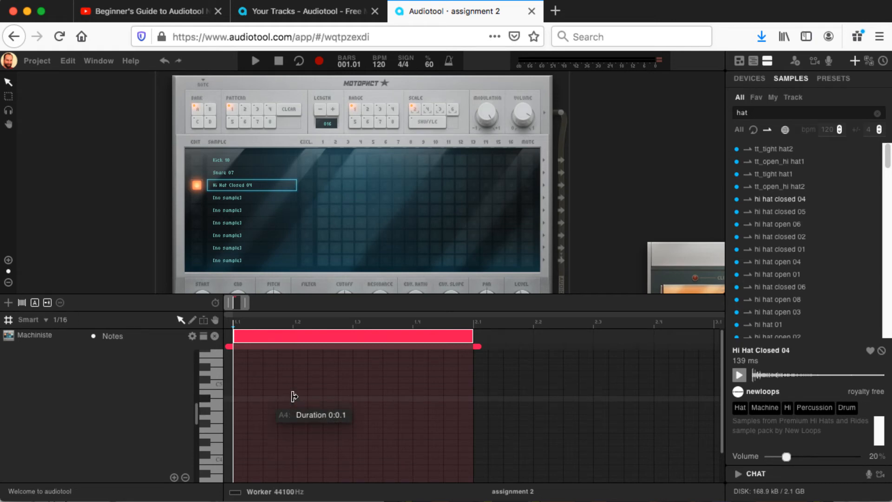
{"action": "left_click", "coordinate": [28, 320]}
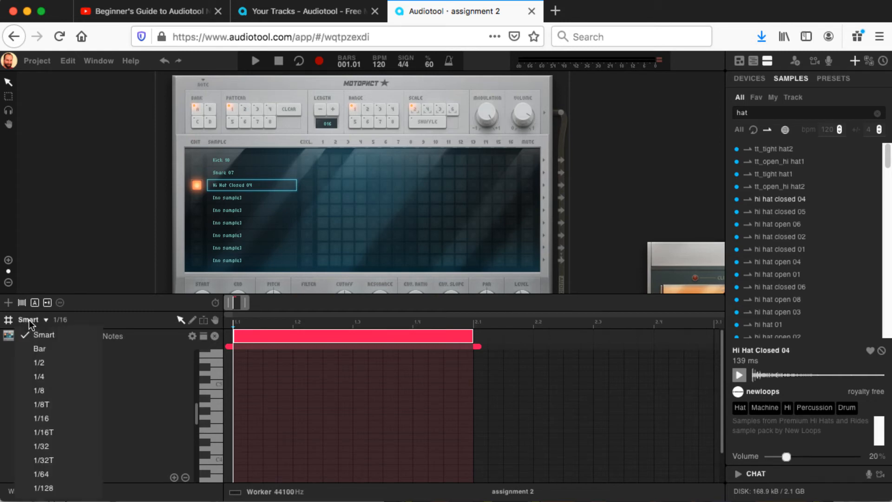
{"action": "left_click", "coordinate": [44, 377]}
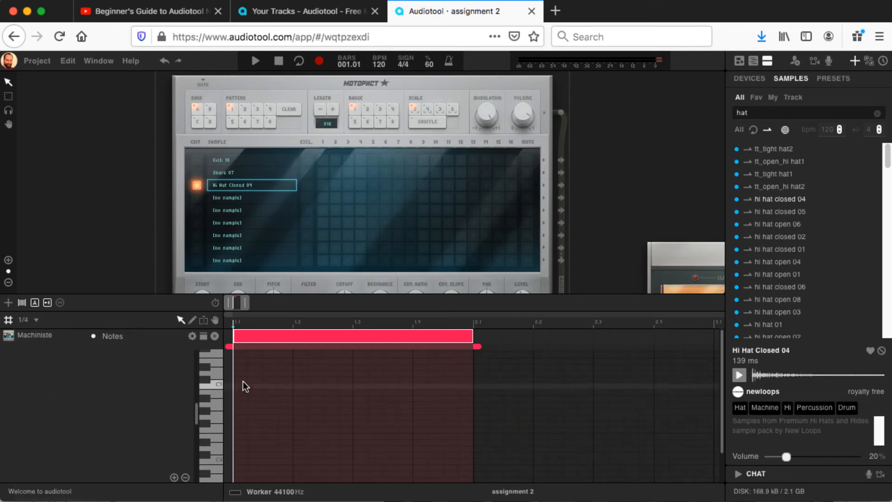
Add quarter-note kicks on C4 at beats 1 and 3 and snares on C#4 at beats 2 and 4 of bar 1
{"action": "left_click", "coordinate": [242, 397]}
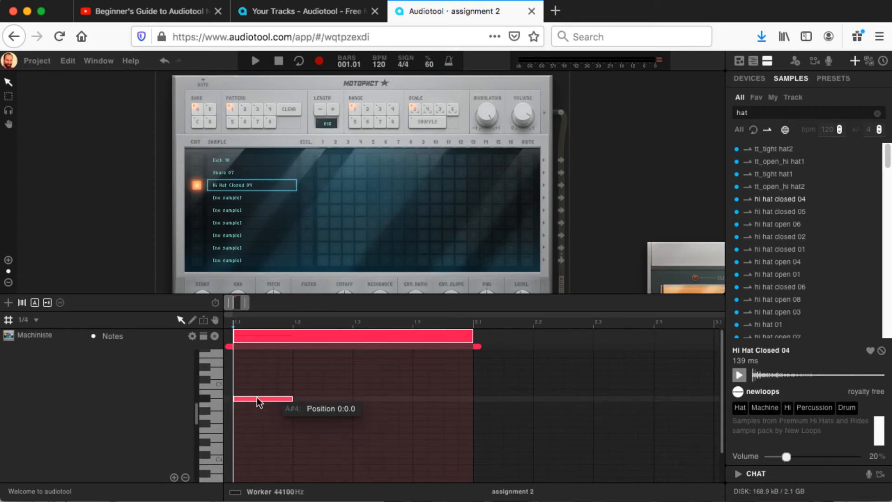
{"action": "left_click_drag", "start_coordinate": [259, 400], "coordinate": [261, 459]}
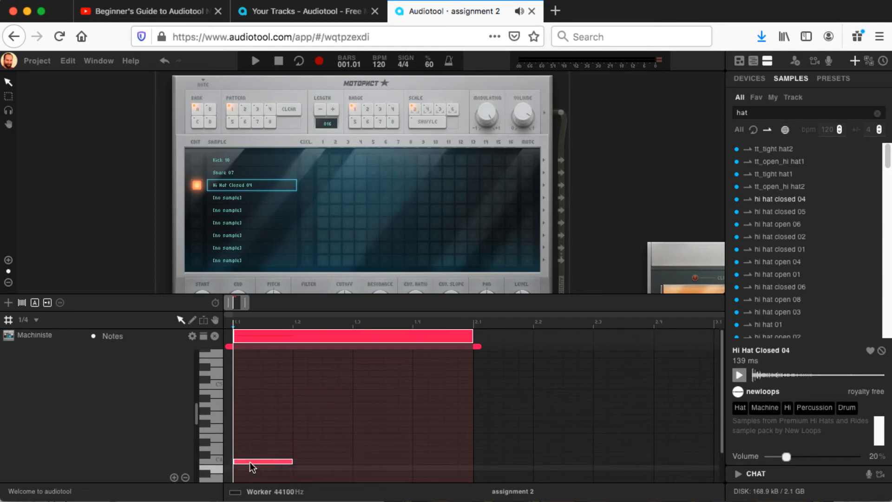
{"action": "double_click", "coordinate": [298, 455]}
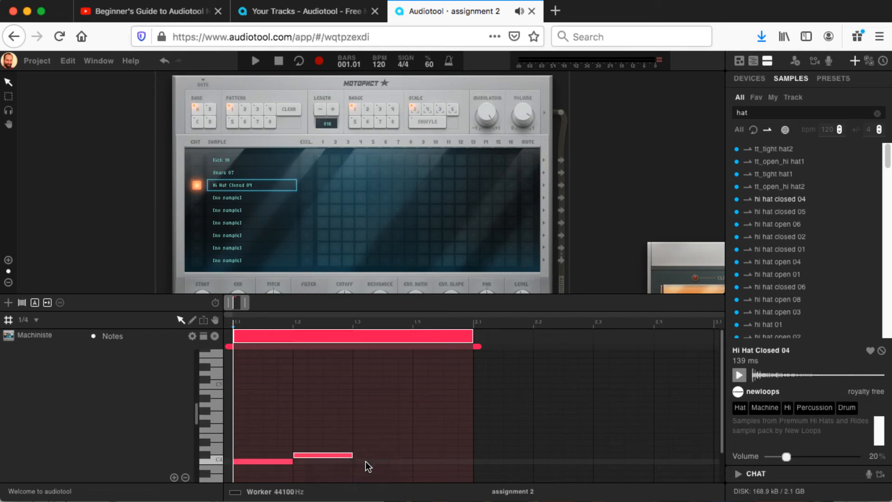
{"action": "double_click", "coordinate": [361, 461]}
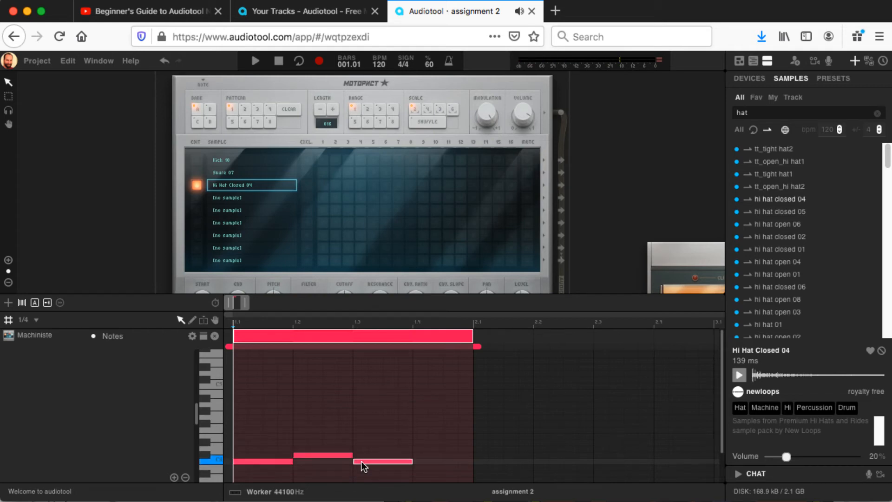
{"action": "double_click", "coordinate": [425, 455]}
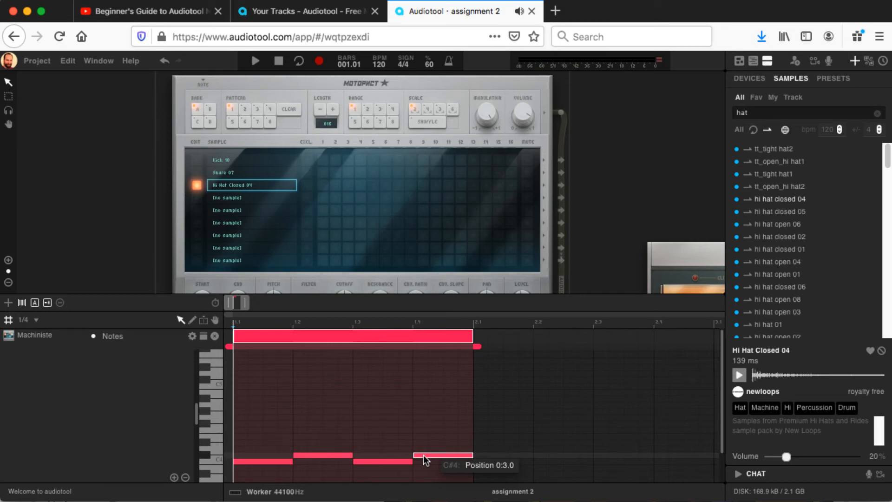
Add quarter-note hi-hats on D4 at all four beats of bar 1
{"action": "double_click", "coordinate": [241, 448]}
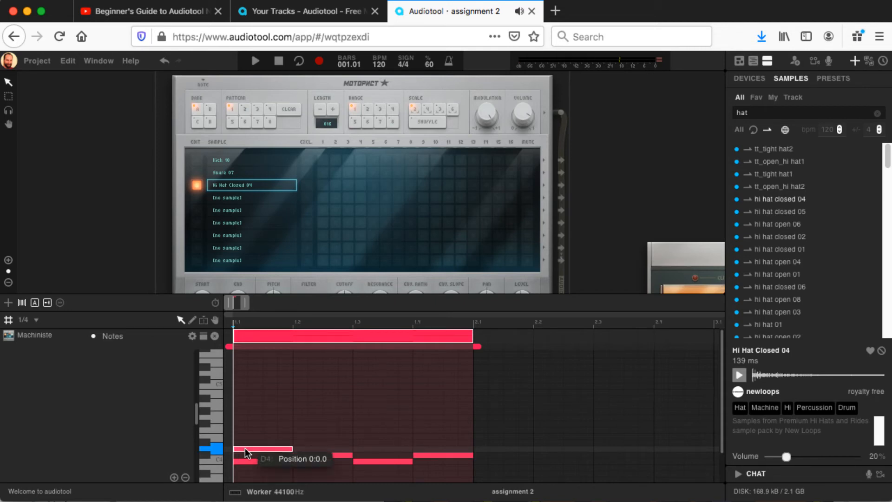
{"action": "left_click", "coordinate": [301, 448]}
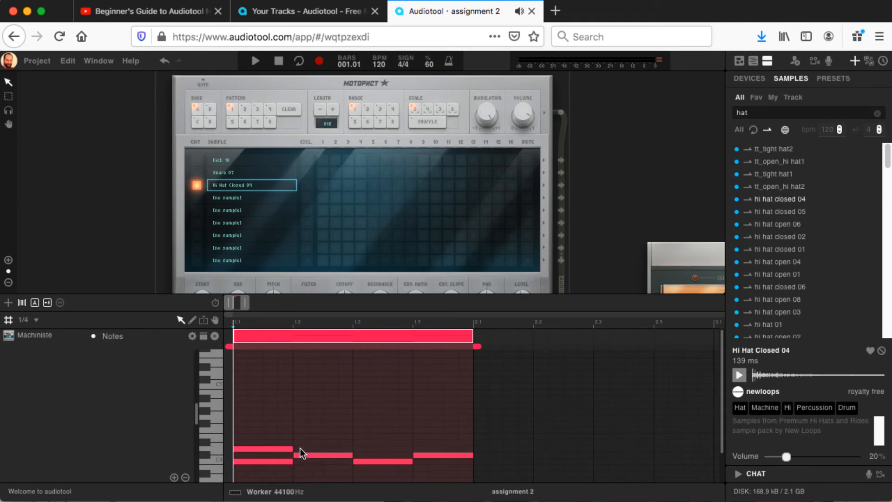
{"action": "double_click", "coordinate": [300, 448]}
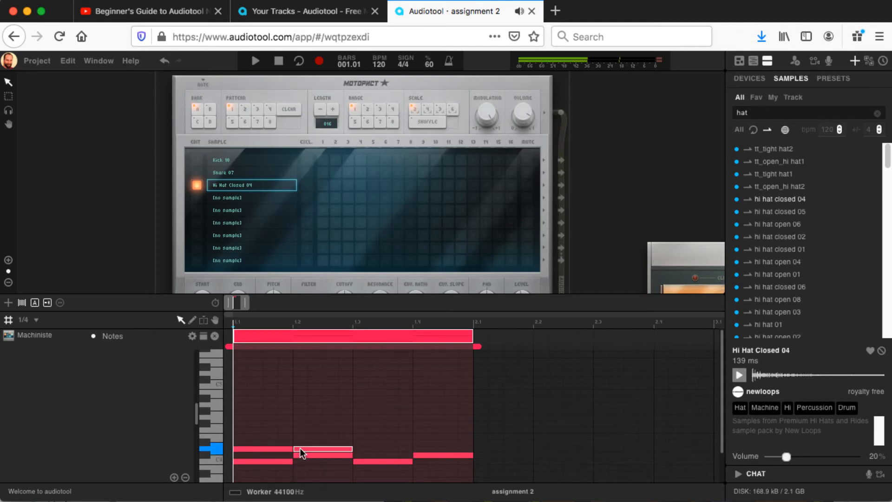
{"action": "double_click", "coordinate": [364, 448]}
{"action": "double_click", "coordinate": [421, 449]}
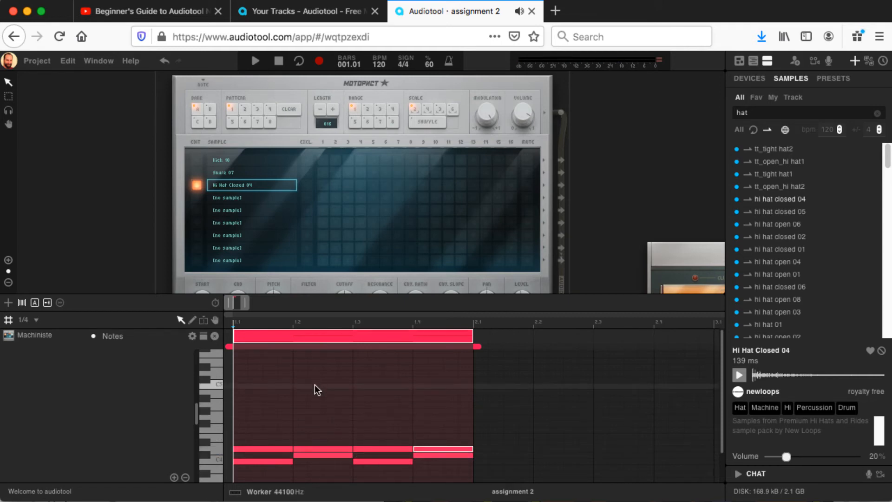
Play back the bar 1 drum pattern from its start to check how the kick, snare and hi-hat sound
{"action": "key", "text": "space"}
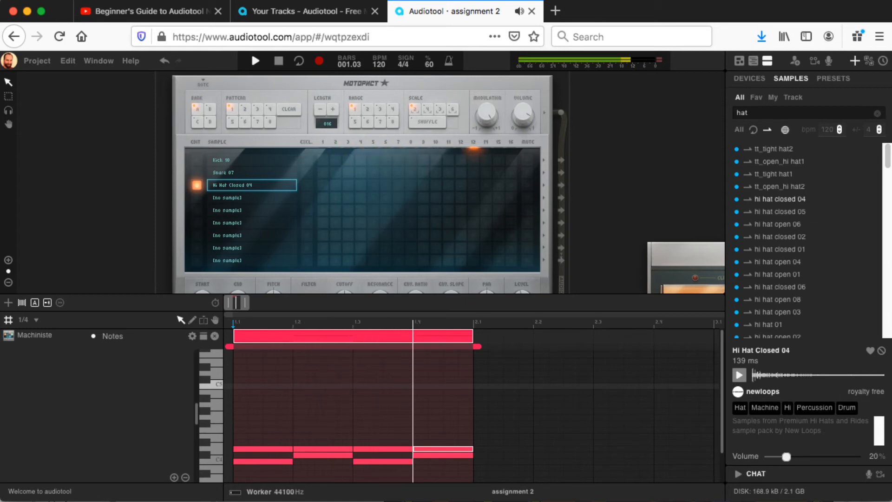
{"action": "key", "text": "space"}
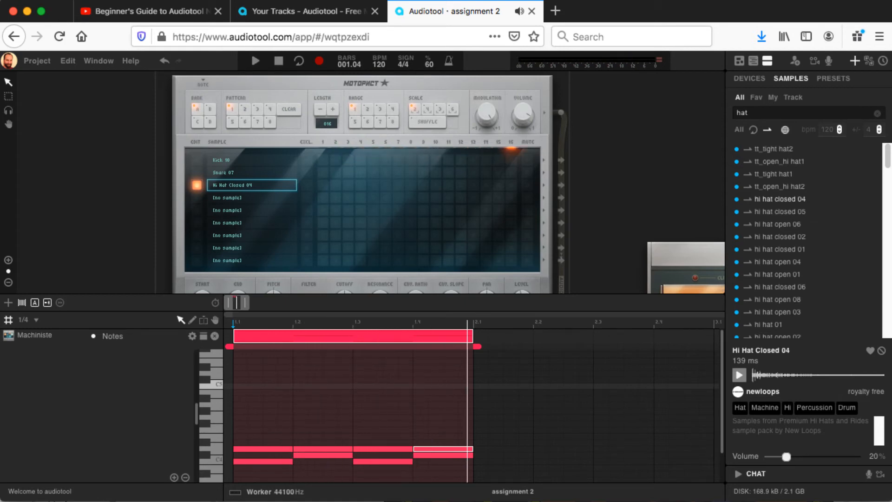
{"action": "key", "text": "space"}
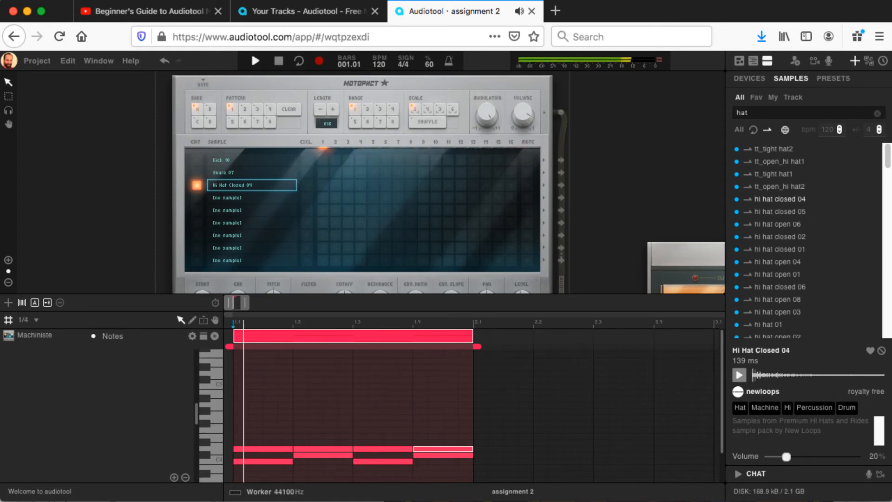
{"action": "key", "text": "space"}
{"action": "key", "text": "space"}
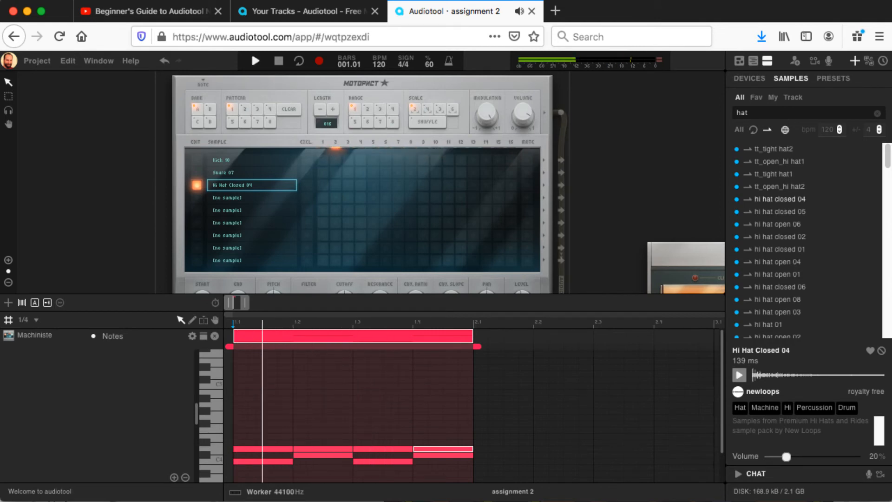
{"action": "key", "text": "space"}
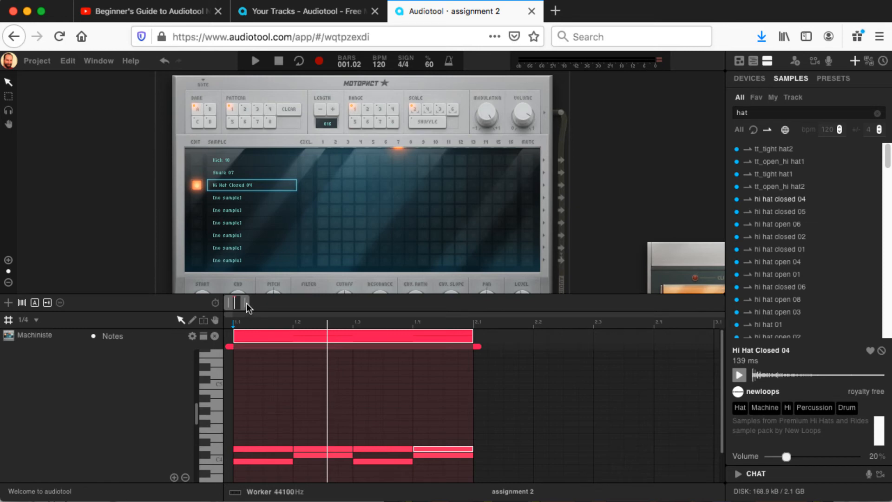
Copy the bar 1 note region to bar 3 and show the copy's notes for editing
{"action": "left_click_drag", "start_coordinate": [246, 303], "coordinate": [253, 303]}
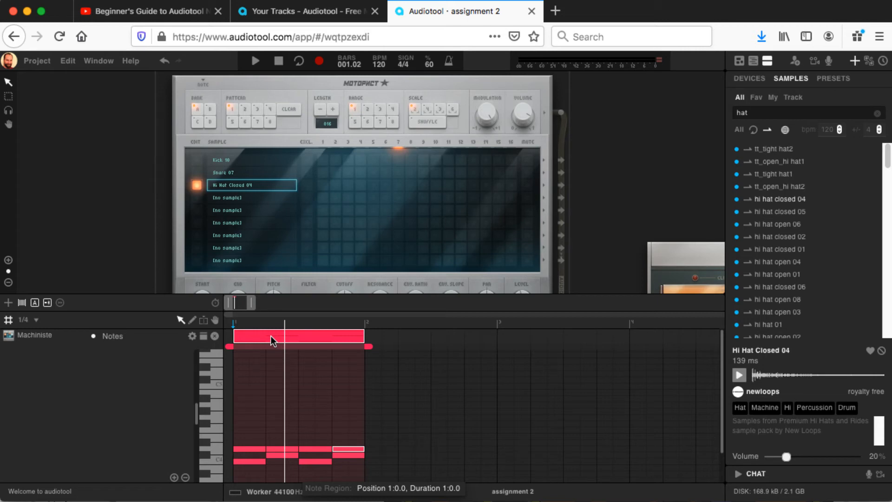
{"action": "left_click_drag", "start_coordinate": [271, 335], "coordinate": [523, 327]}
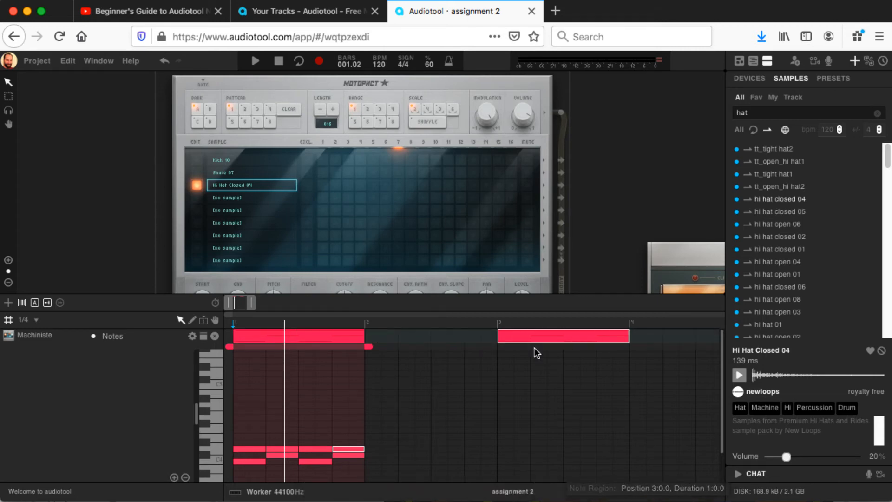
{"action": "left_click", "coordinate": [540, 335]}
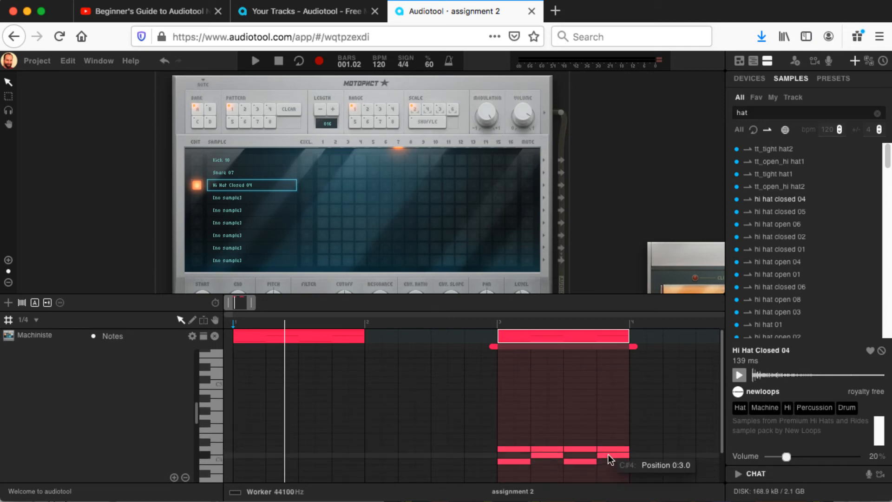
On a 1/8 grid, shorten the four D4 hi-hat notes in bar 3 to eighth notes and duplicate them onto the offbeats
{"action": "left_click", "coordinate": [26, 320]}
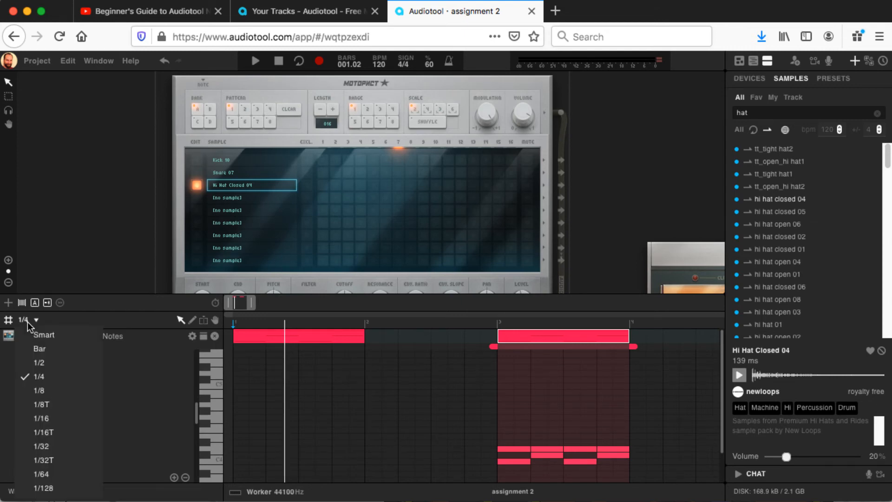
{"action": "left_click", "coordinate": [50, 391]}
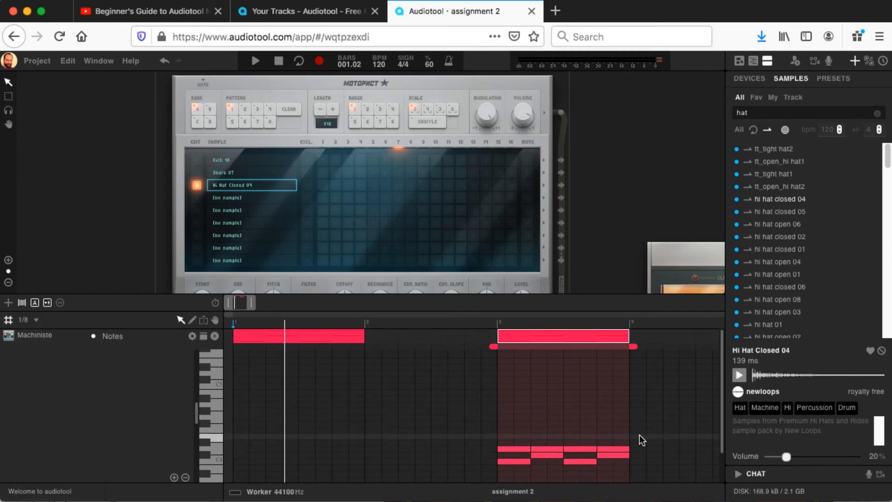
{"action": "left_click_drag", "start_coordinate": [643, 435], "coordinate": [478, 447]}
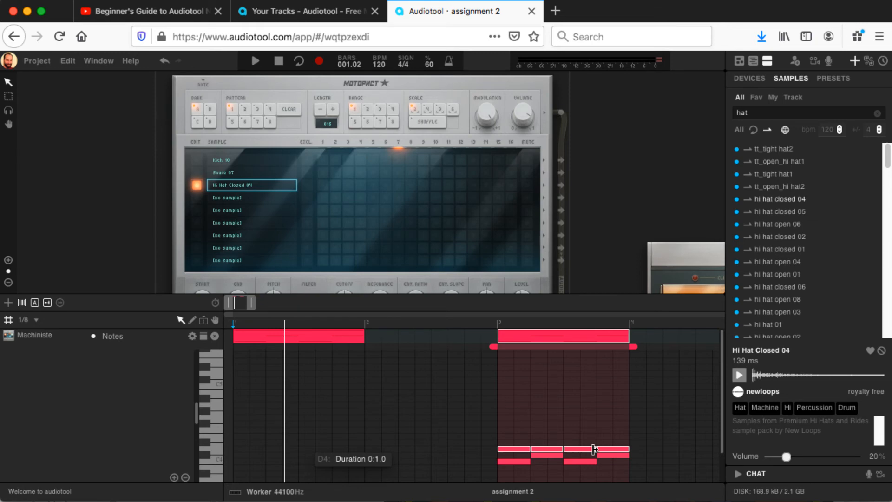
{"action": "left_click_drag", "start_coordinate": [594, 449], "coordinate": [582, 451]}
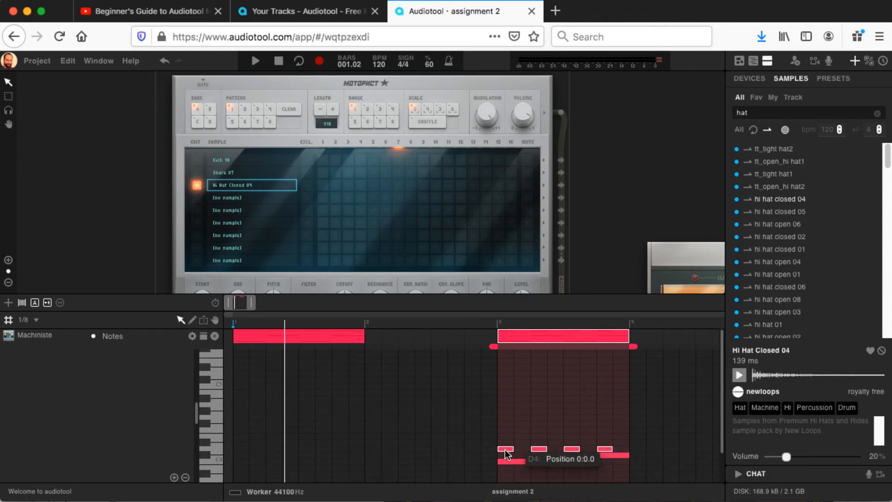
{"action": "mouse_move", "coordinate": [505, 450]}
{"action": "left_mouse_down"}
{"action": "mouse_move", "coordinate": [520, 450]}
{"action": "mouse_move", "coordinate": [526, 419]}
{"action": "mouse_move", "coordinate": [521, 447]}
{"action": "left_mouse_up"}
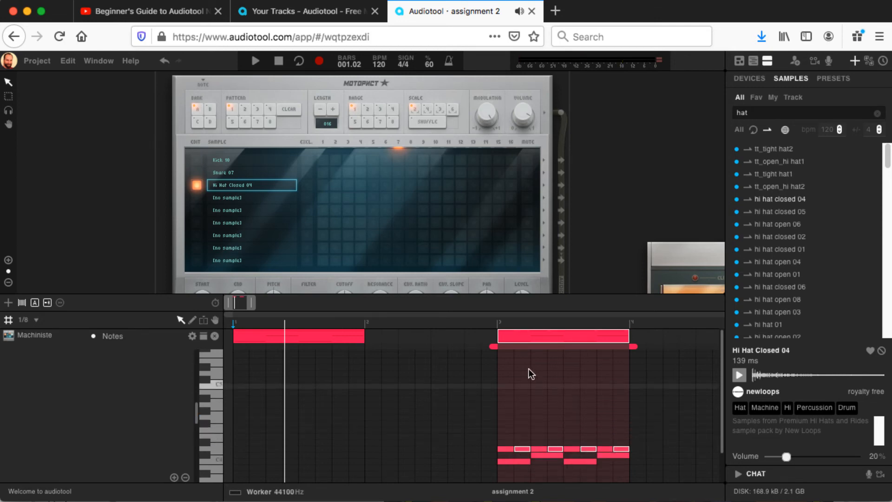
Play back the bar 3 variation on its own, and both regions from bar 1, to compare the hi-hat rhythms
{"action": "left_click", "coordinate": [498, 322]}
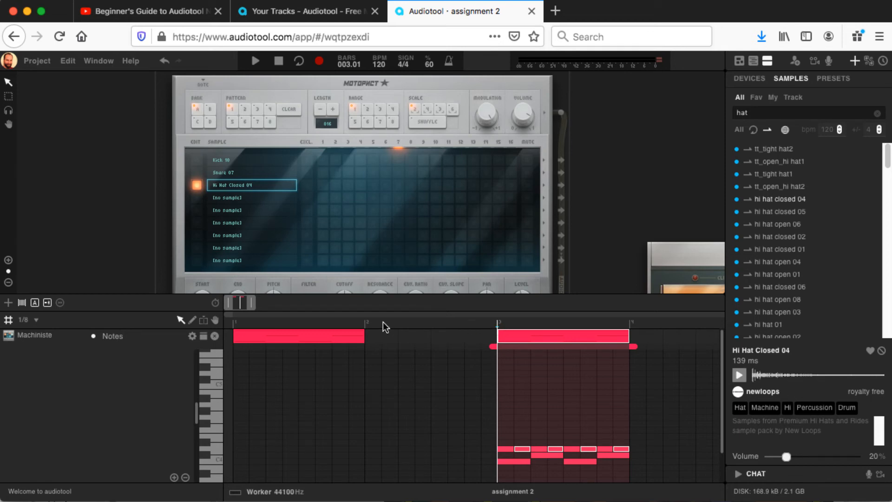
{"action": "left_click", "coordinate": [366, 323]}
{"action": "left_click", "coordinate": [500, 322]}
{"action": "key", "text": "space"}
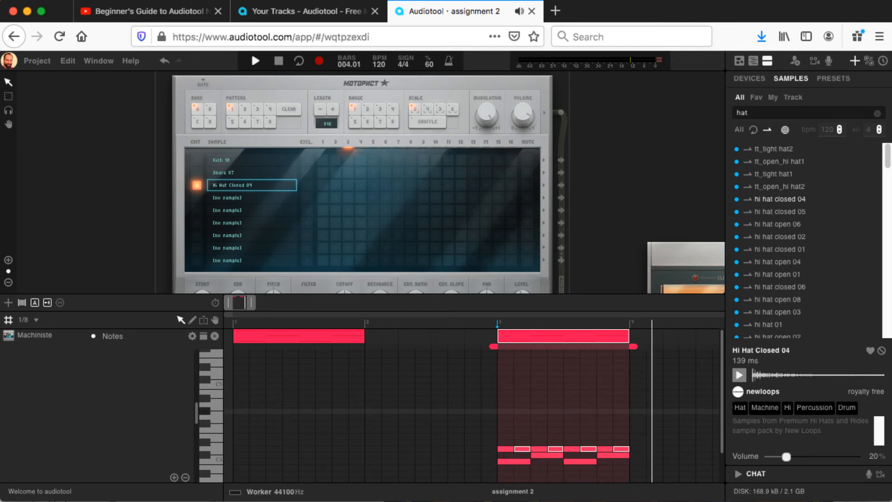
{"action": "key", "text": "space"}
{"action": "key", "text": "space"}
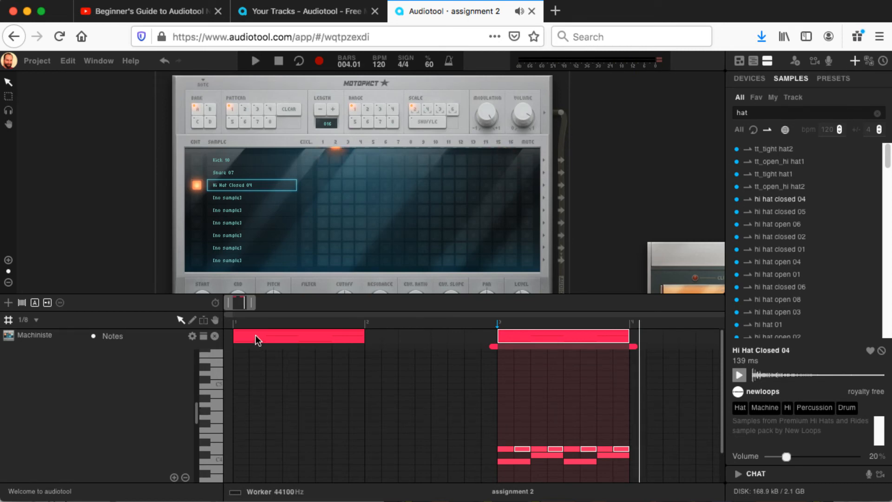
{"action": "left_click", "coordinate": [233, 323]}
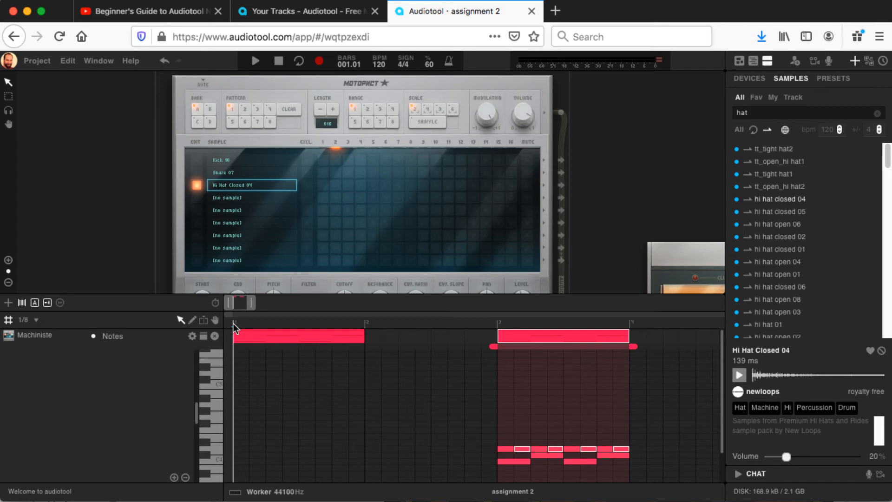
{"action": "key", "text": "space"}
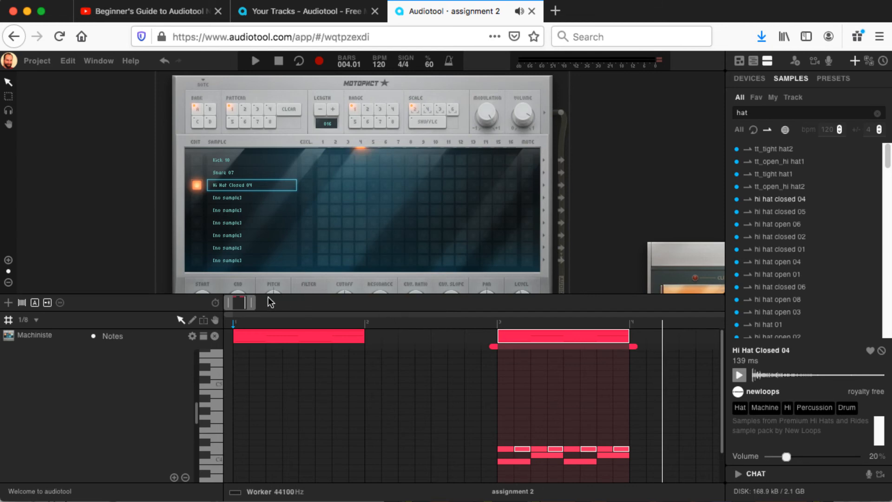
Set the snap grid to Bar and move the hi-hat variation region from bar 3 to bar 5
{"action": "left_click_drag", "start_coordinate": [250, 303], "coordinate": [267, 302]}
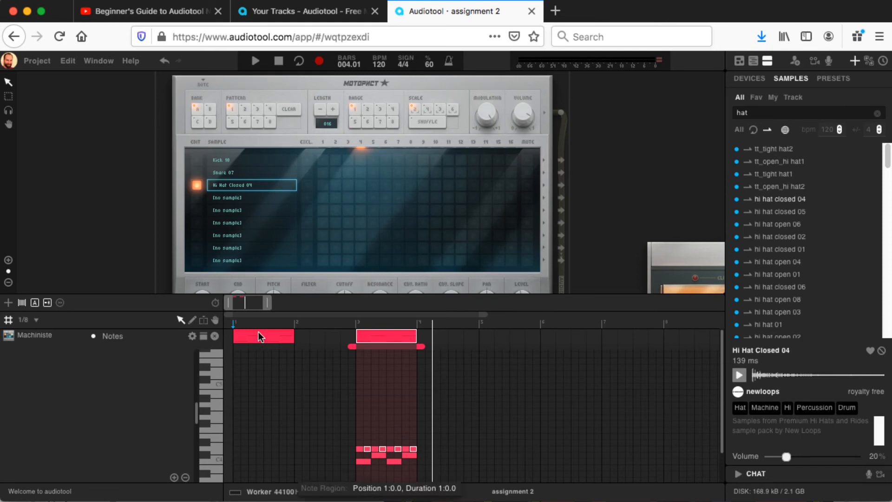
{"action": "left_click", "coordinate": [27, 319]}
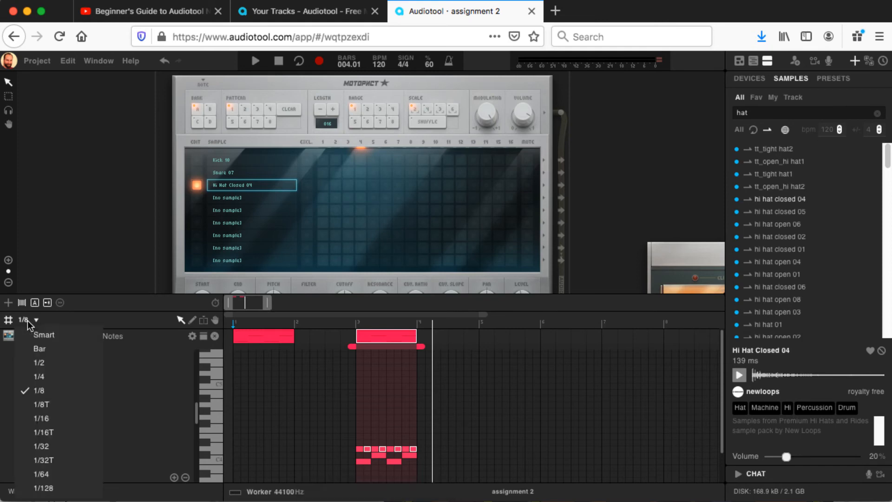
{"action": "left_click", "coordinate": [39, 349]}
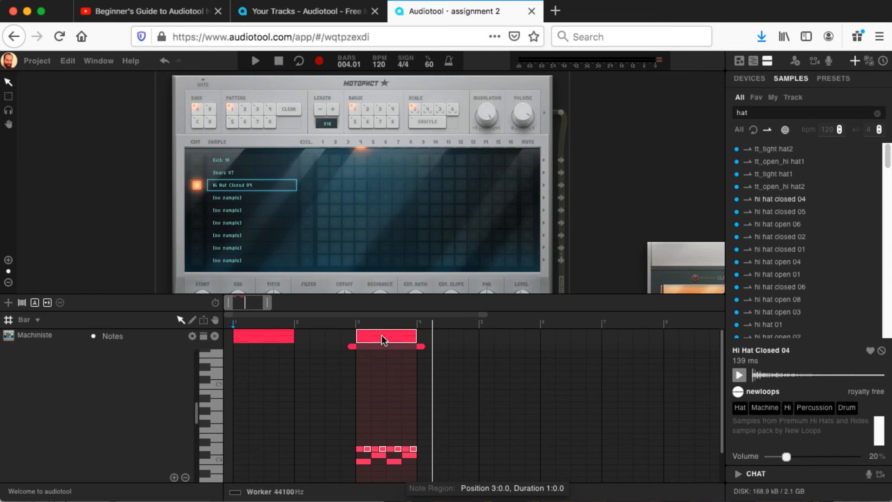
{"action": "left_click_drag", "start_coordinate": [381, 336], "coordinate": [496, 335]}
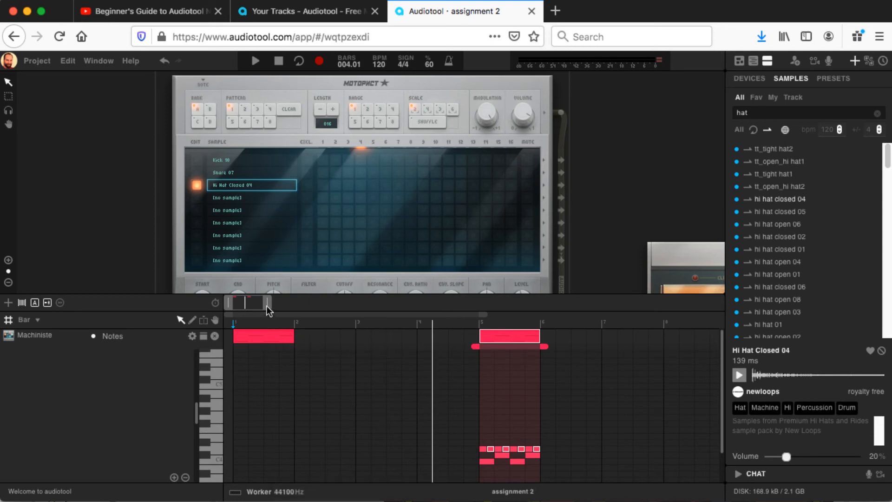
Extend the bar 1 note region to four bars so its pattern loops up to bar 5
{"action": "left_click_drag", "start_coordinate": [266, 300], "coordinate": [266, 310]}
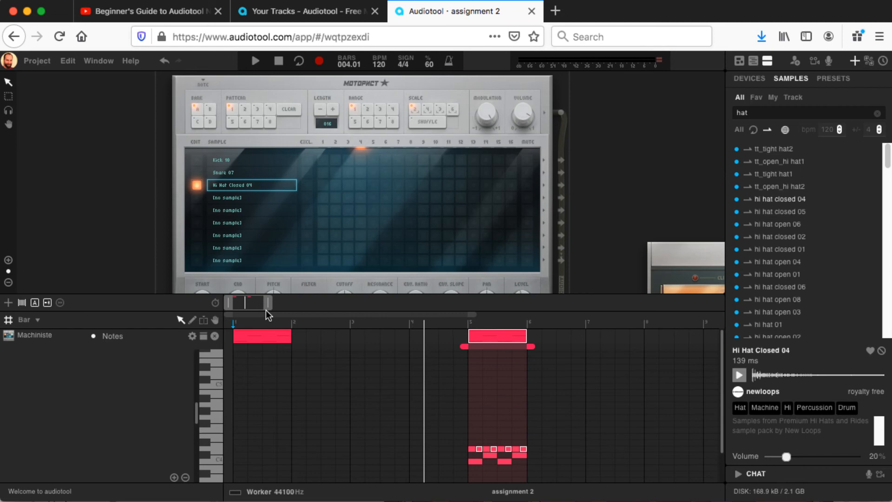
{"action": "left_click", "coordinate": [275, 336]}
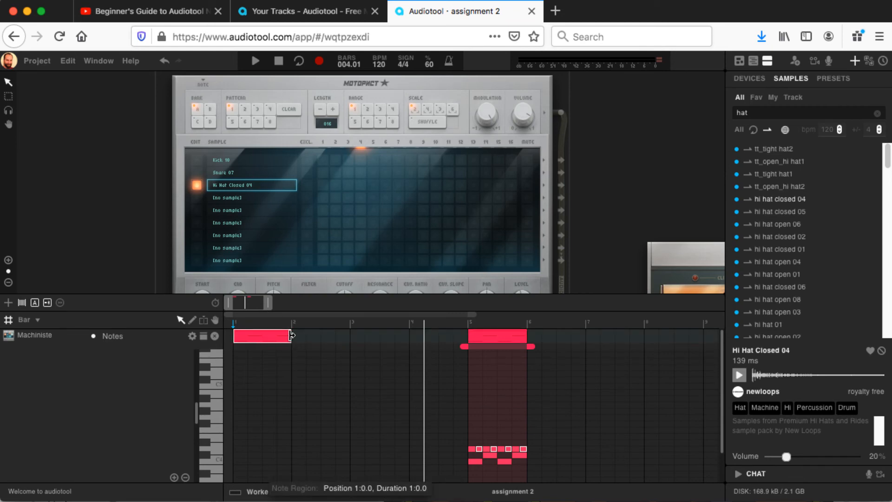
{"action": "left_click_drag", "start_coordinate": [291, 335], "coordinate": [441, 339]}
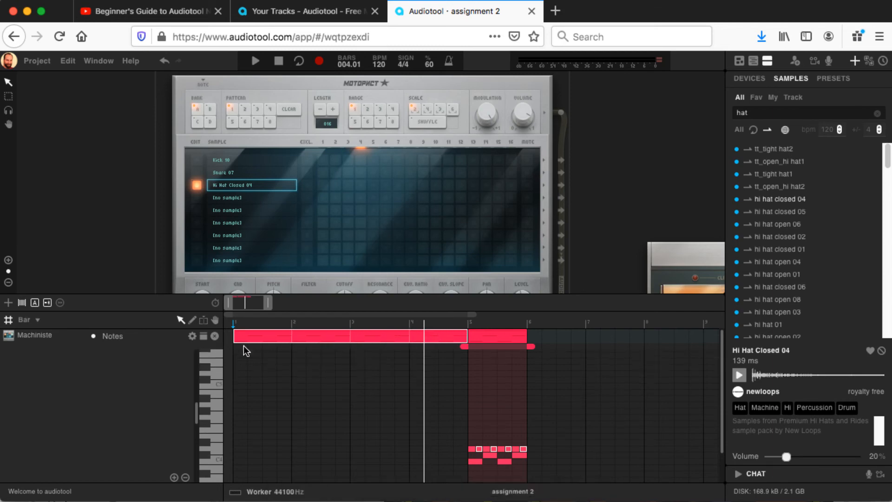
Show the notes of the four-bar region at bar 1 to examine the one-bar pattern that it loops
{"action": "left_click", "coordinate": [267, 336]}
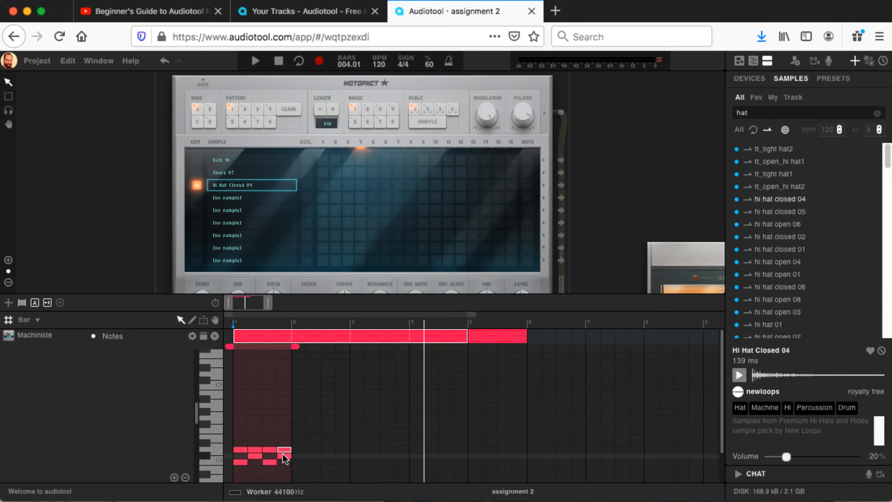
{"action": "double_click", "coordinate": [324, 335]}
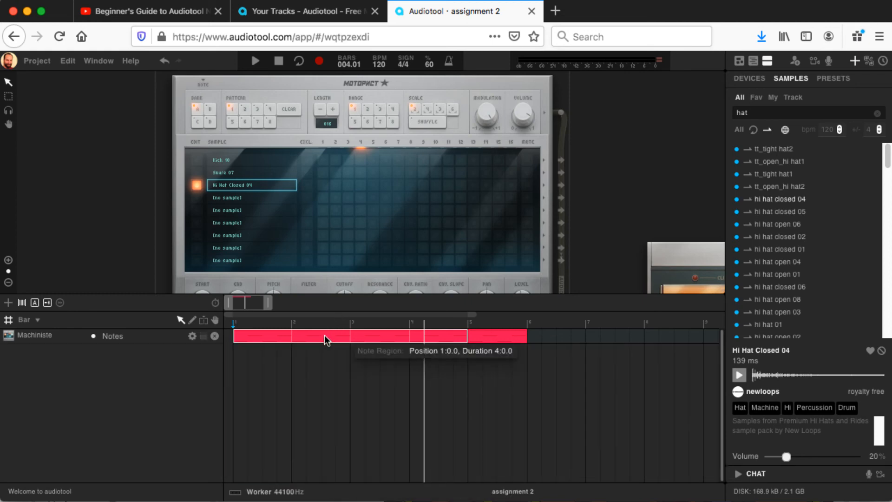
{"action": "double_click", "coordinate": [324, 336]}
{"action": "double_click", "coordinate": [325, 336]}
{"action": "double_click", "coordinate": [325, 336]}
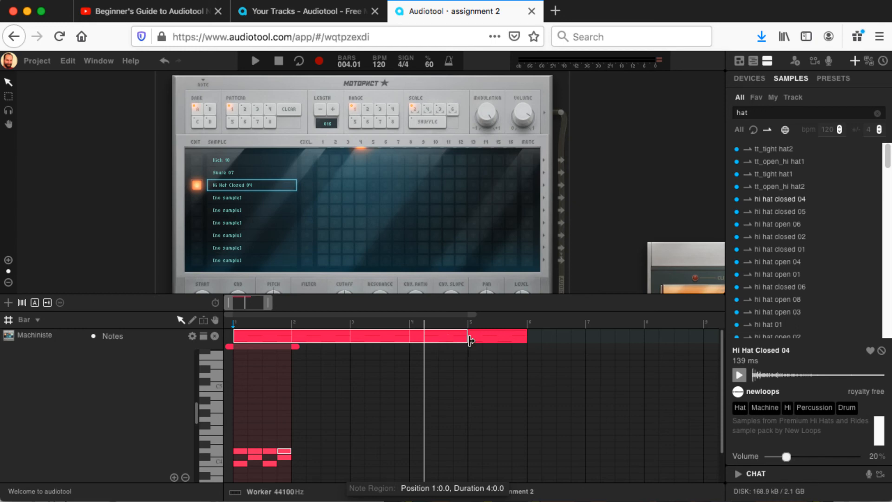
Play back the extended first region from bar 1 to check how the loop repeats
{"action": "left_click", "coordinate": [504, 339]}
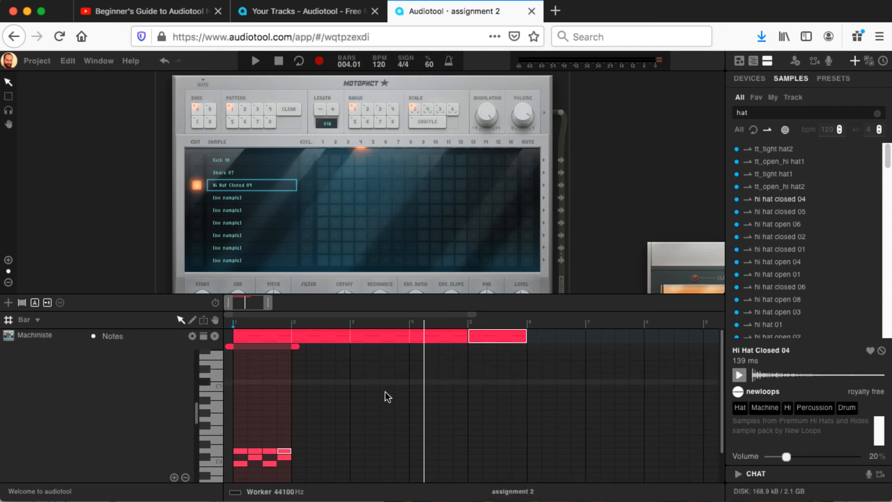
{"action": "left_click", "coordinate": [233, 321]}
{"action": "key", "text": "space"}
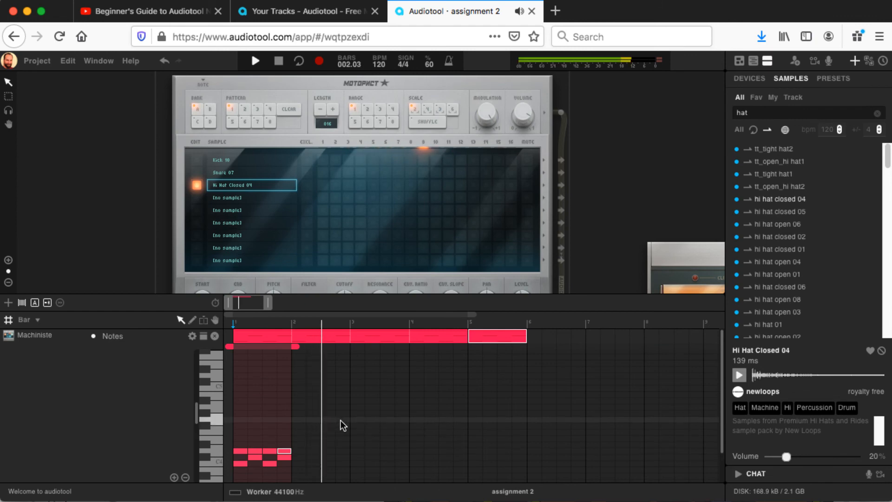
{"action": "key", "text": "space"}
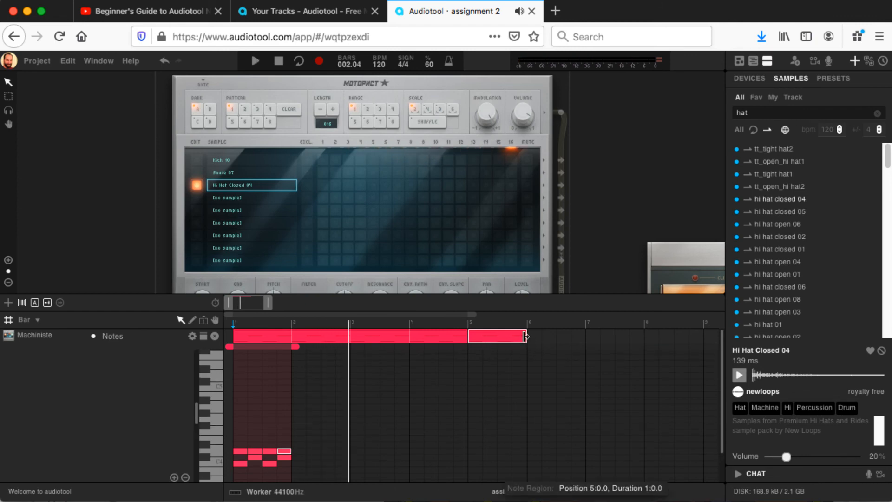
Extend the bar 5 variation region to four bars and play back the beat from bar 5 and from bar 1
{"action": "left_click_drag", "start_coordinate": [525, 336], "coordinate": [689, 339]}
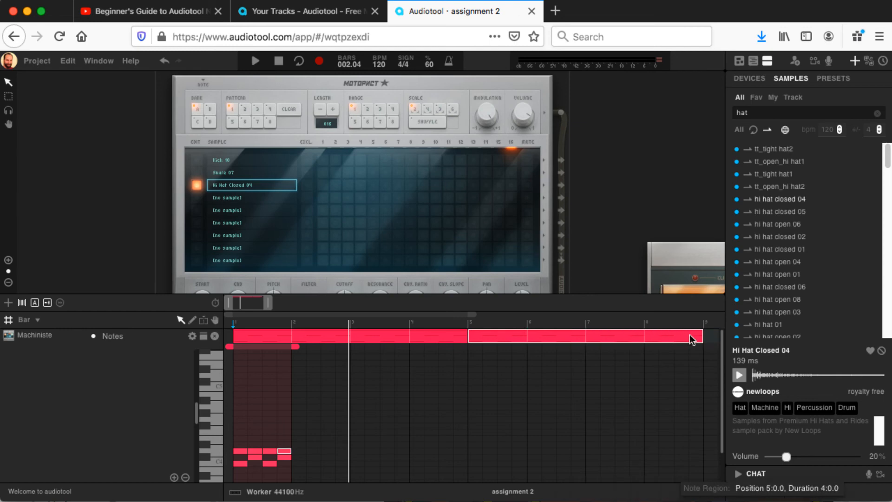
{"action": "left_click", "coordinate": [471, 322]}
{"action": "key", "text": "space"}
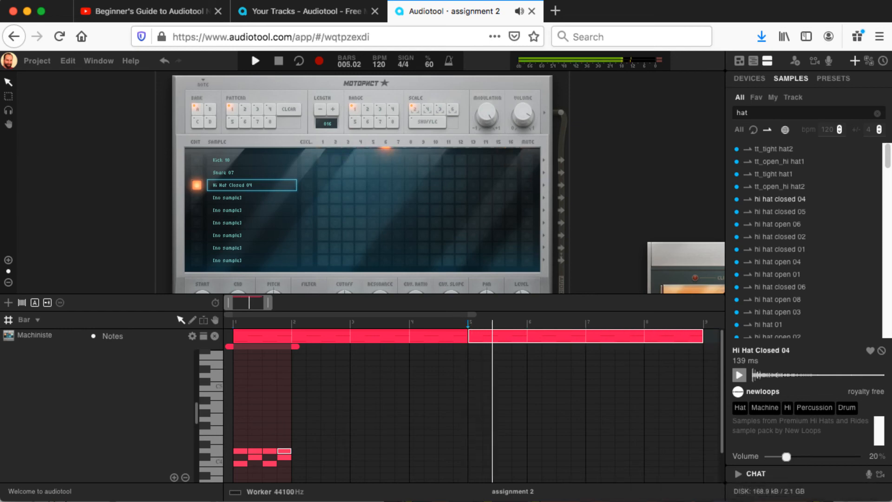
{"action": "key", "text": "space"}
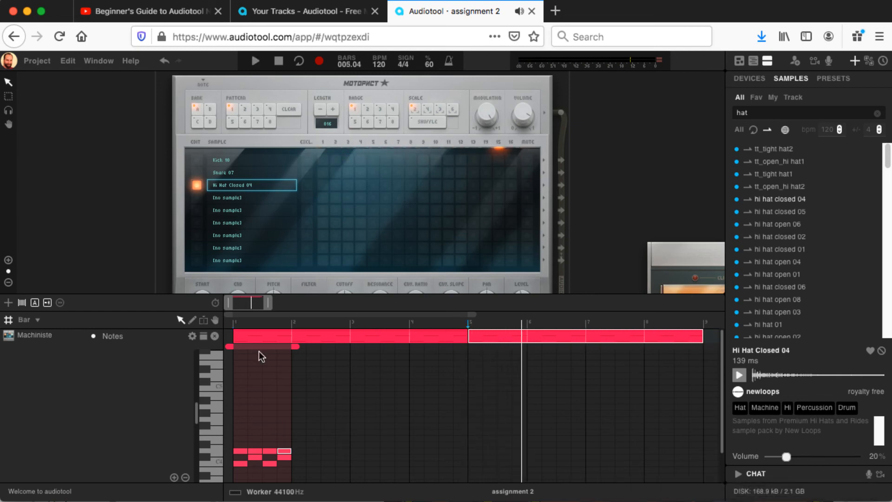
{"action": "left_click", "coordinate": [233, 322]}
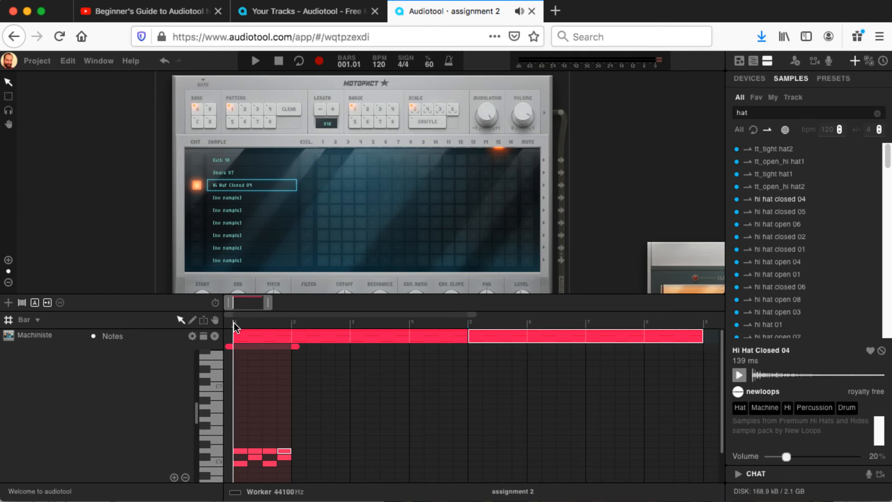
{"action": "key", "text": "space"}
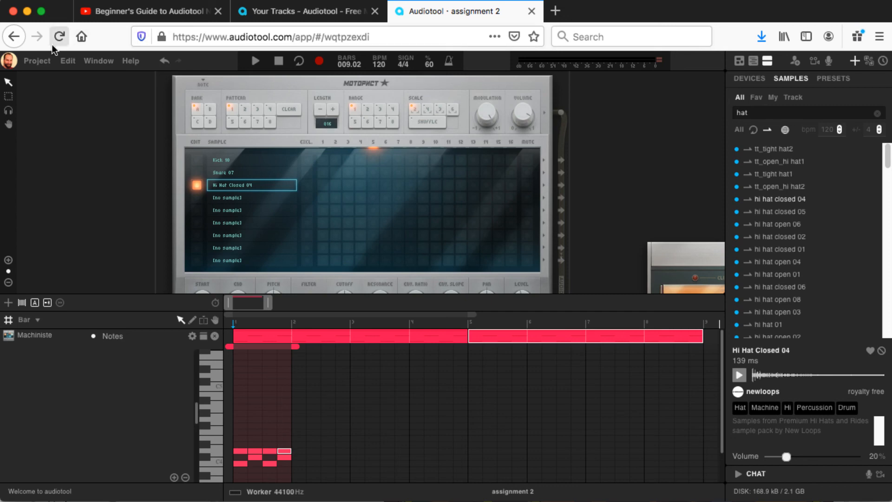
Publish the track as "assignment 2" in the Newbie genre under CC BY-SA, with remixing and downloading allowed
{"action": "left_click", "coordinate": [37, 64]}
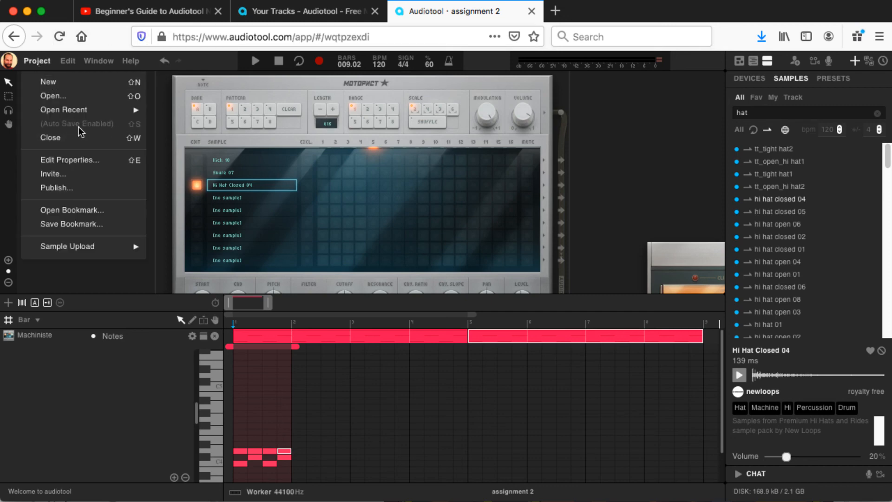
{"action": "left_click", "coordinate": [68, 190]}
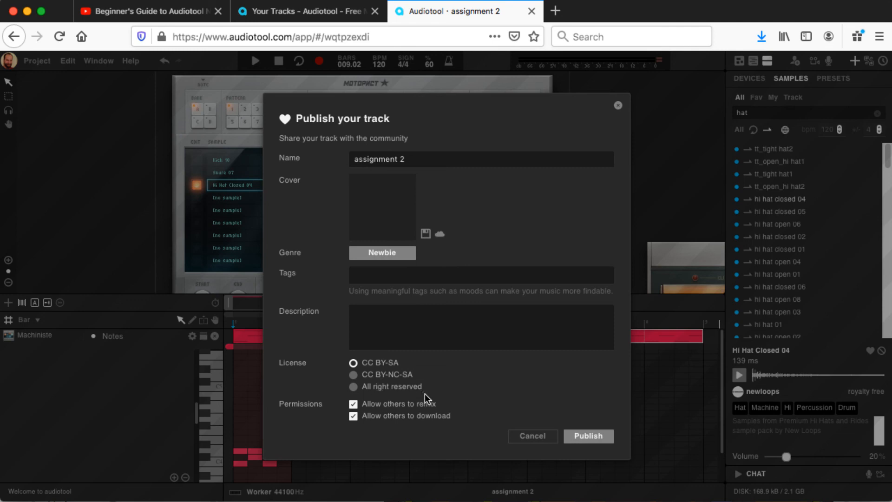
{"action": "left_click", "coordinate": [589, 437]}
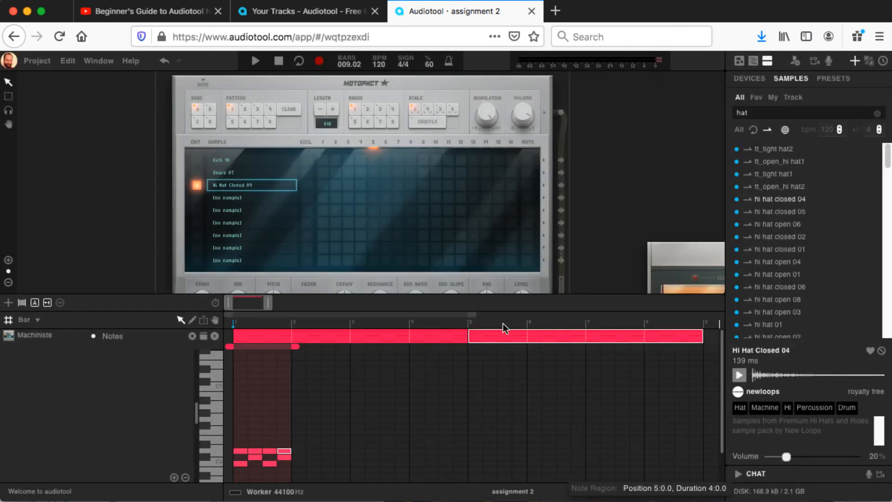
Switch to the Your Tracks page, reload it and show the options of the published assignment 2 track
{"action": "left_click", "coordinate": [325, 14]}
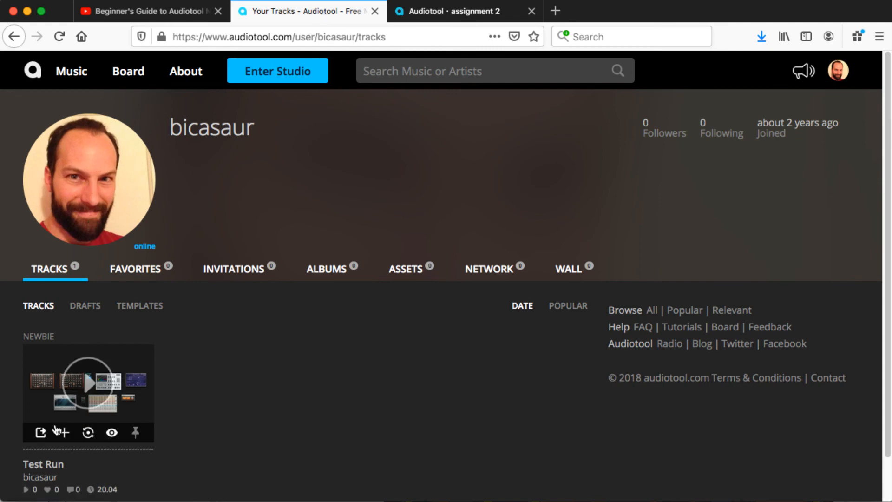
{"action": "left_click", "coordinate": [59, 37]}
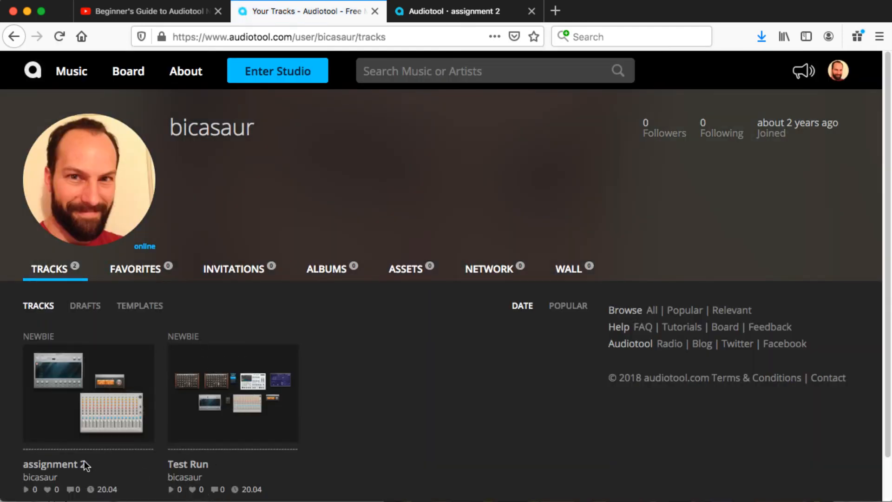
{"action": "mouse_move", "coordinate": [60, 409]}
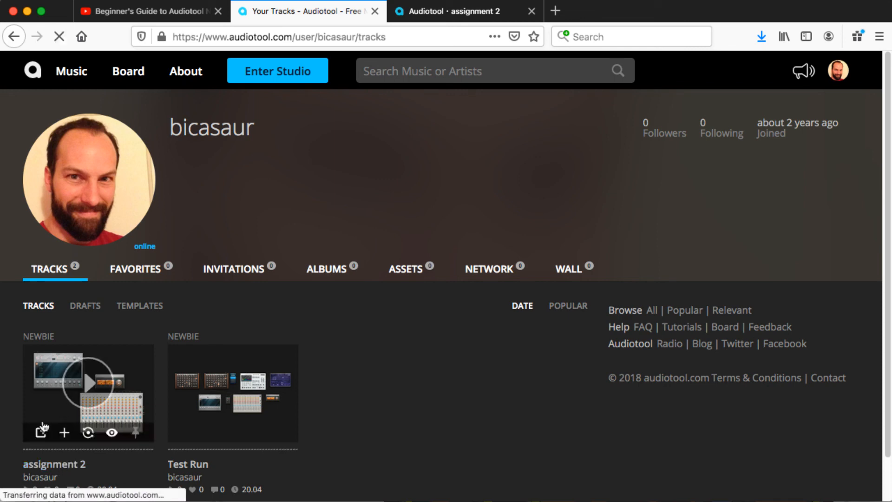